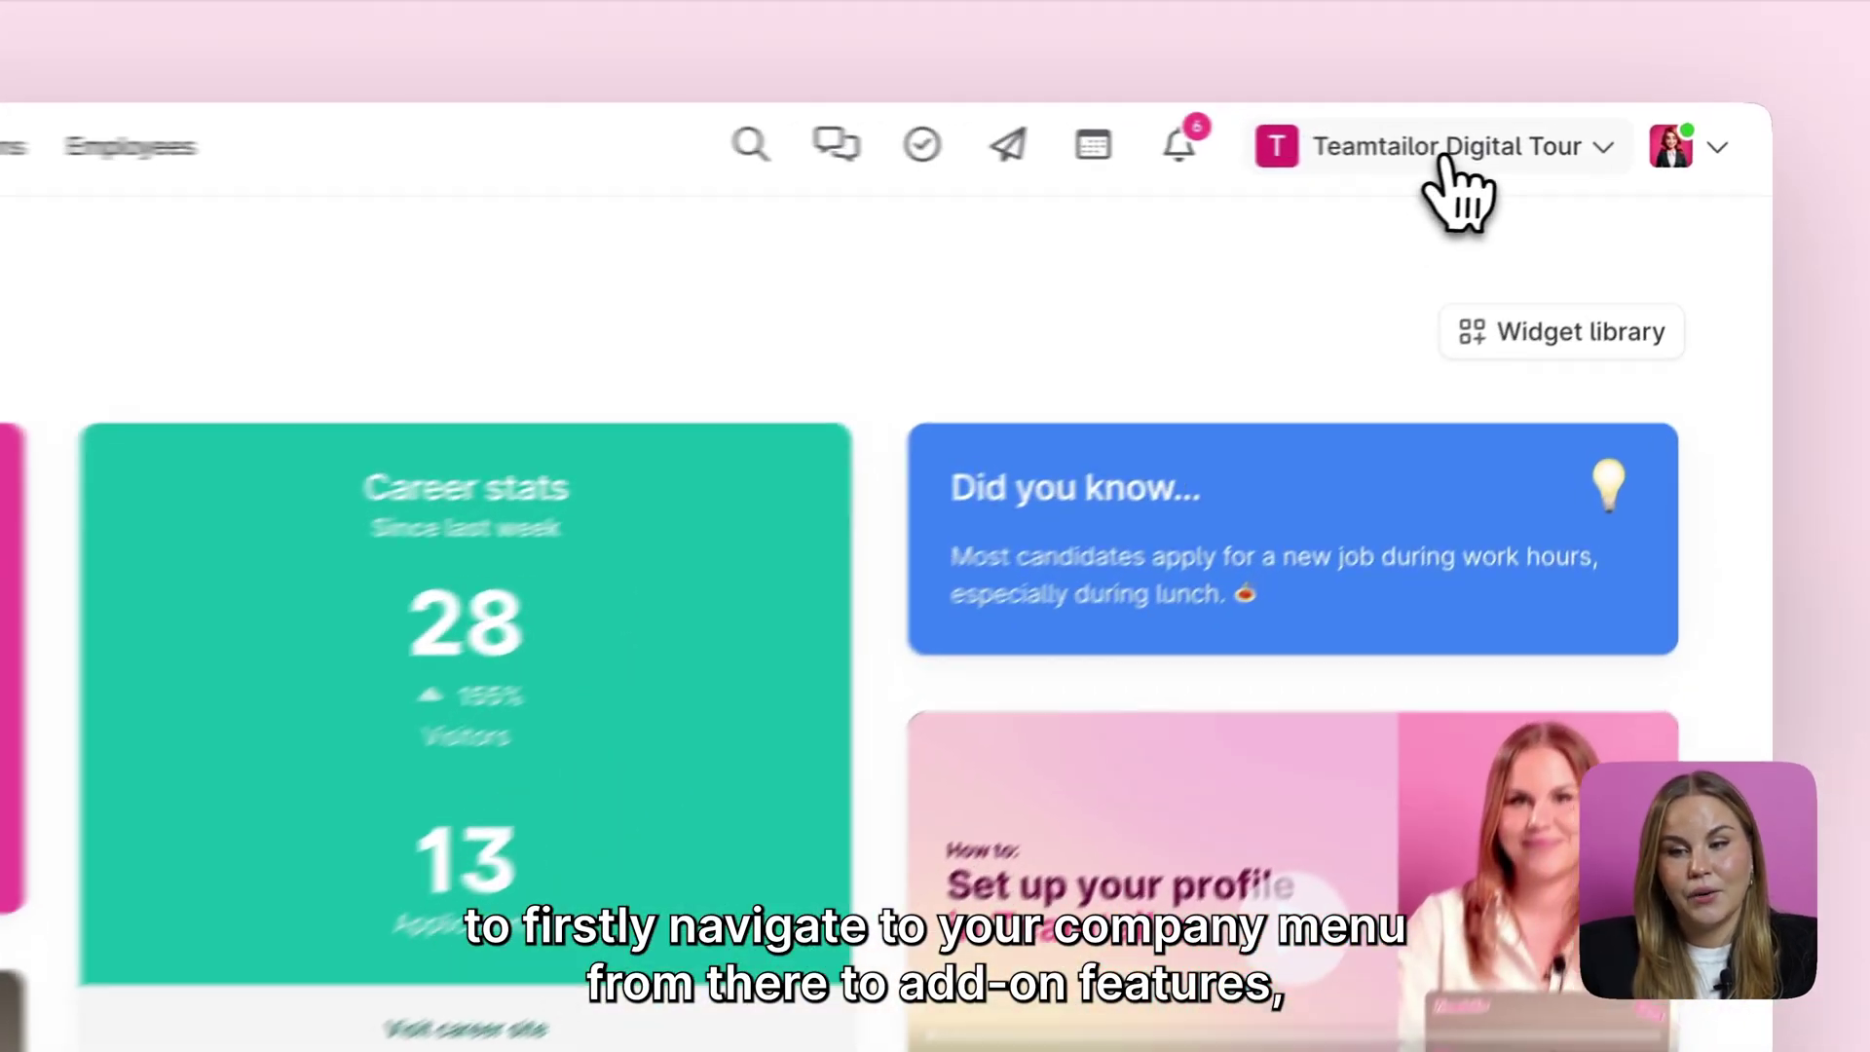
- Activate the Surveys add-on from the company menu's Add-on features page and close its details
{"action": "left_click", "coordinate": [1575, 147]}
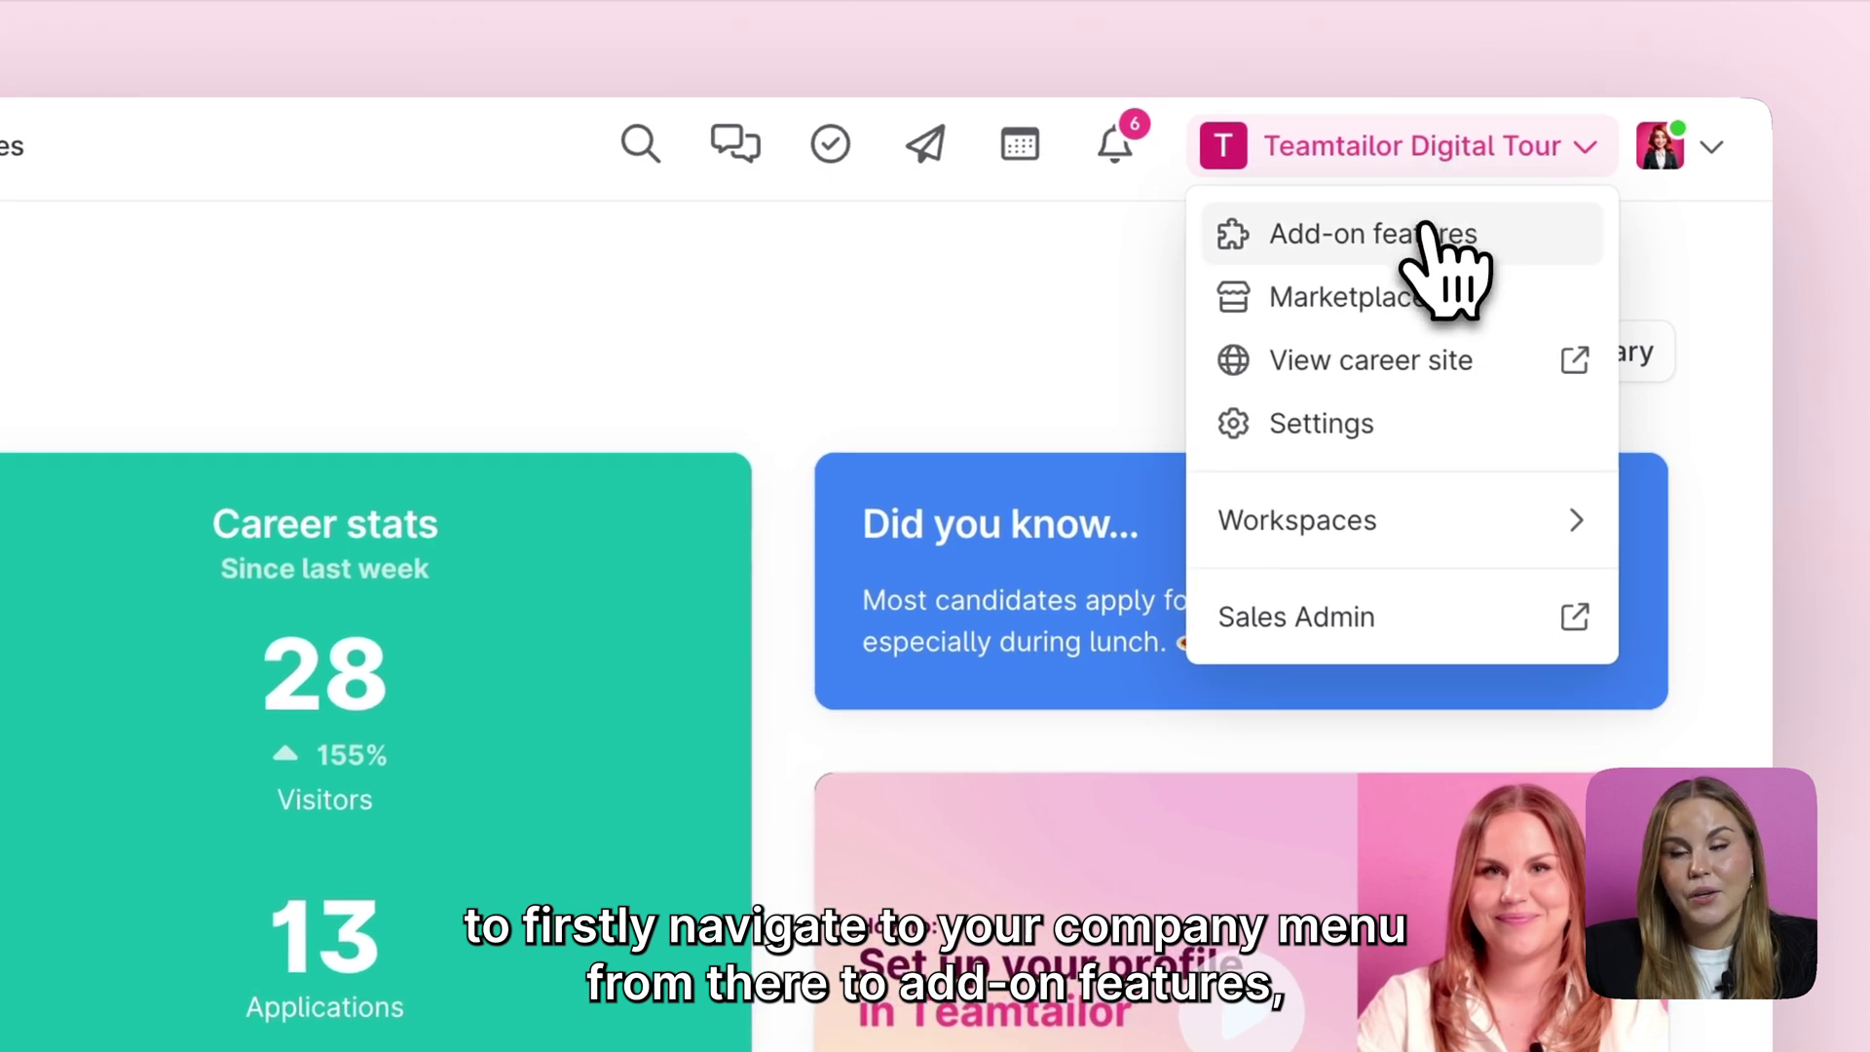
{"action": "left_click", "coordinate": [1429, 232]}
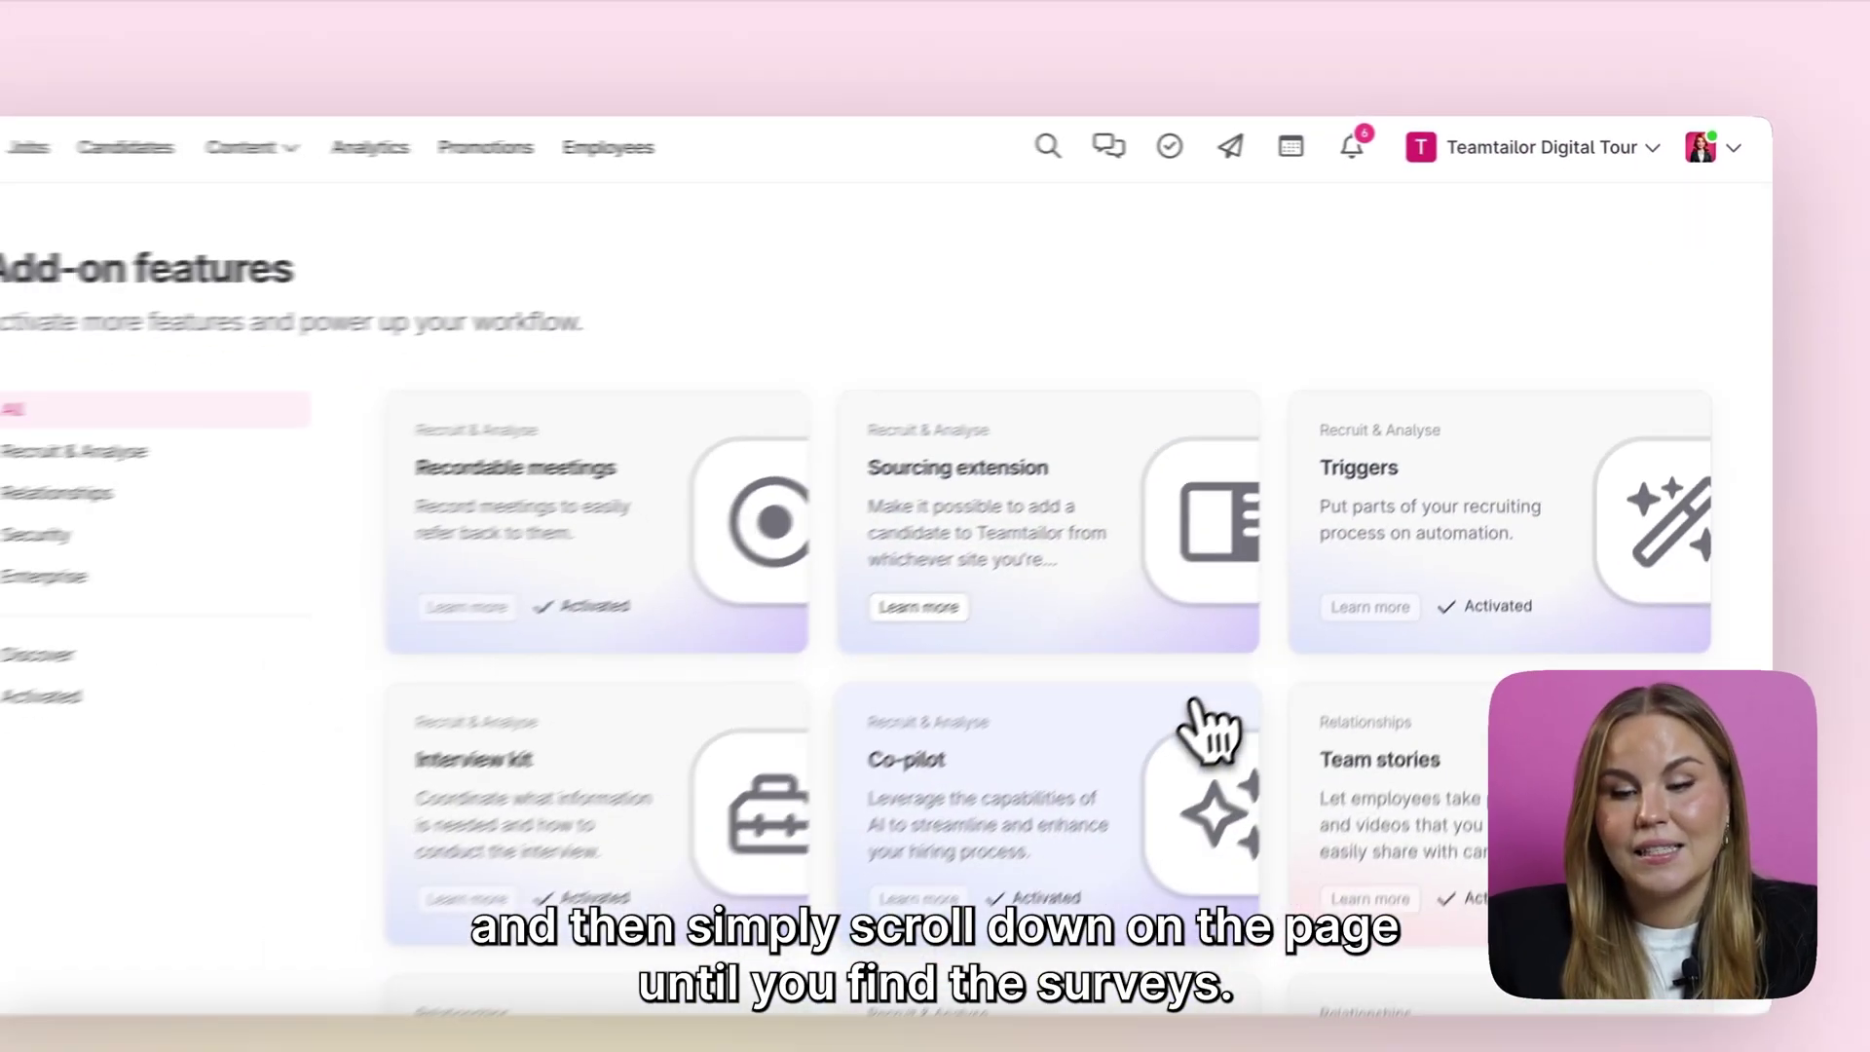
{"action": "scroll", "coordinate": [1214, 699], "scroll_direction": "down", "scroll_amount": 2}
{"action": "scroll", "coordinate": [1228, 726], "scroll_direction": "down", "scroll_amount": 10}
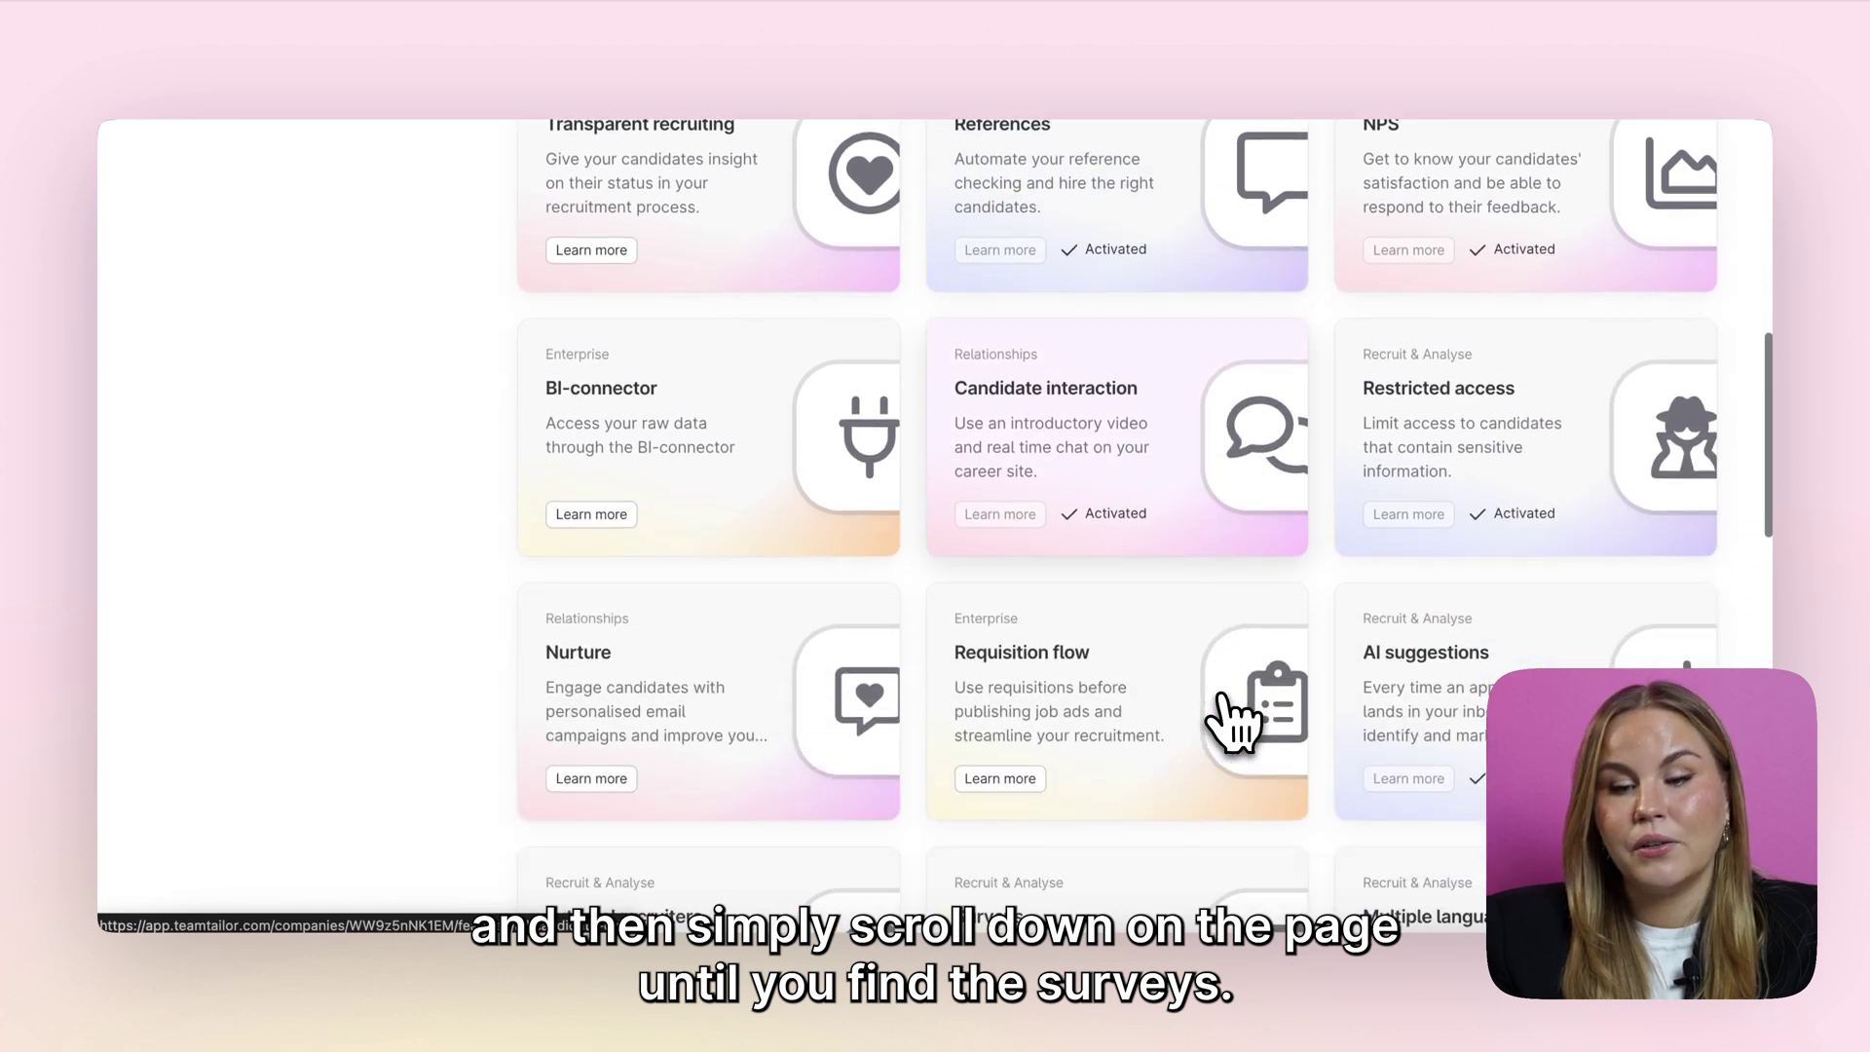
{"action": "scroll", "coordinate": [1232, 721], "scroll_direction": "down", "scroll_amount": 2}
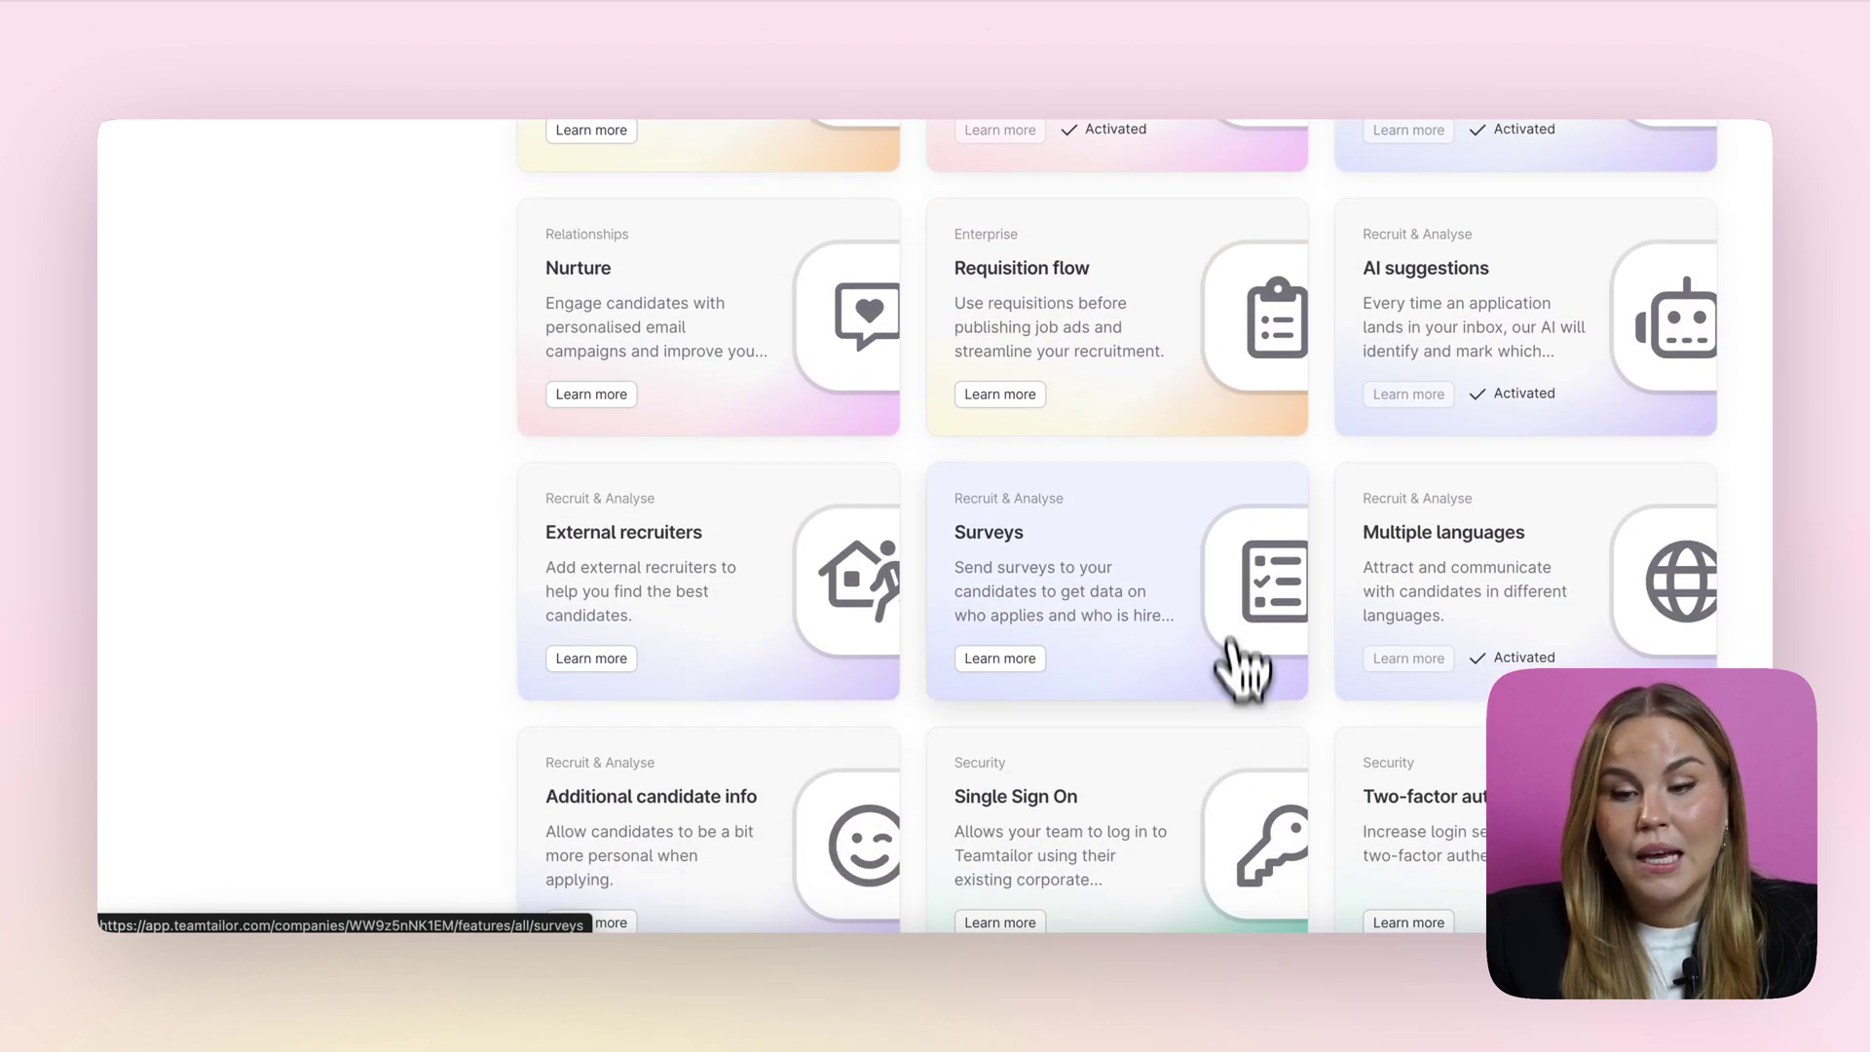
{"action": "left_click", "coordinate": [1128, 610]}
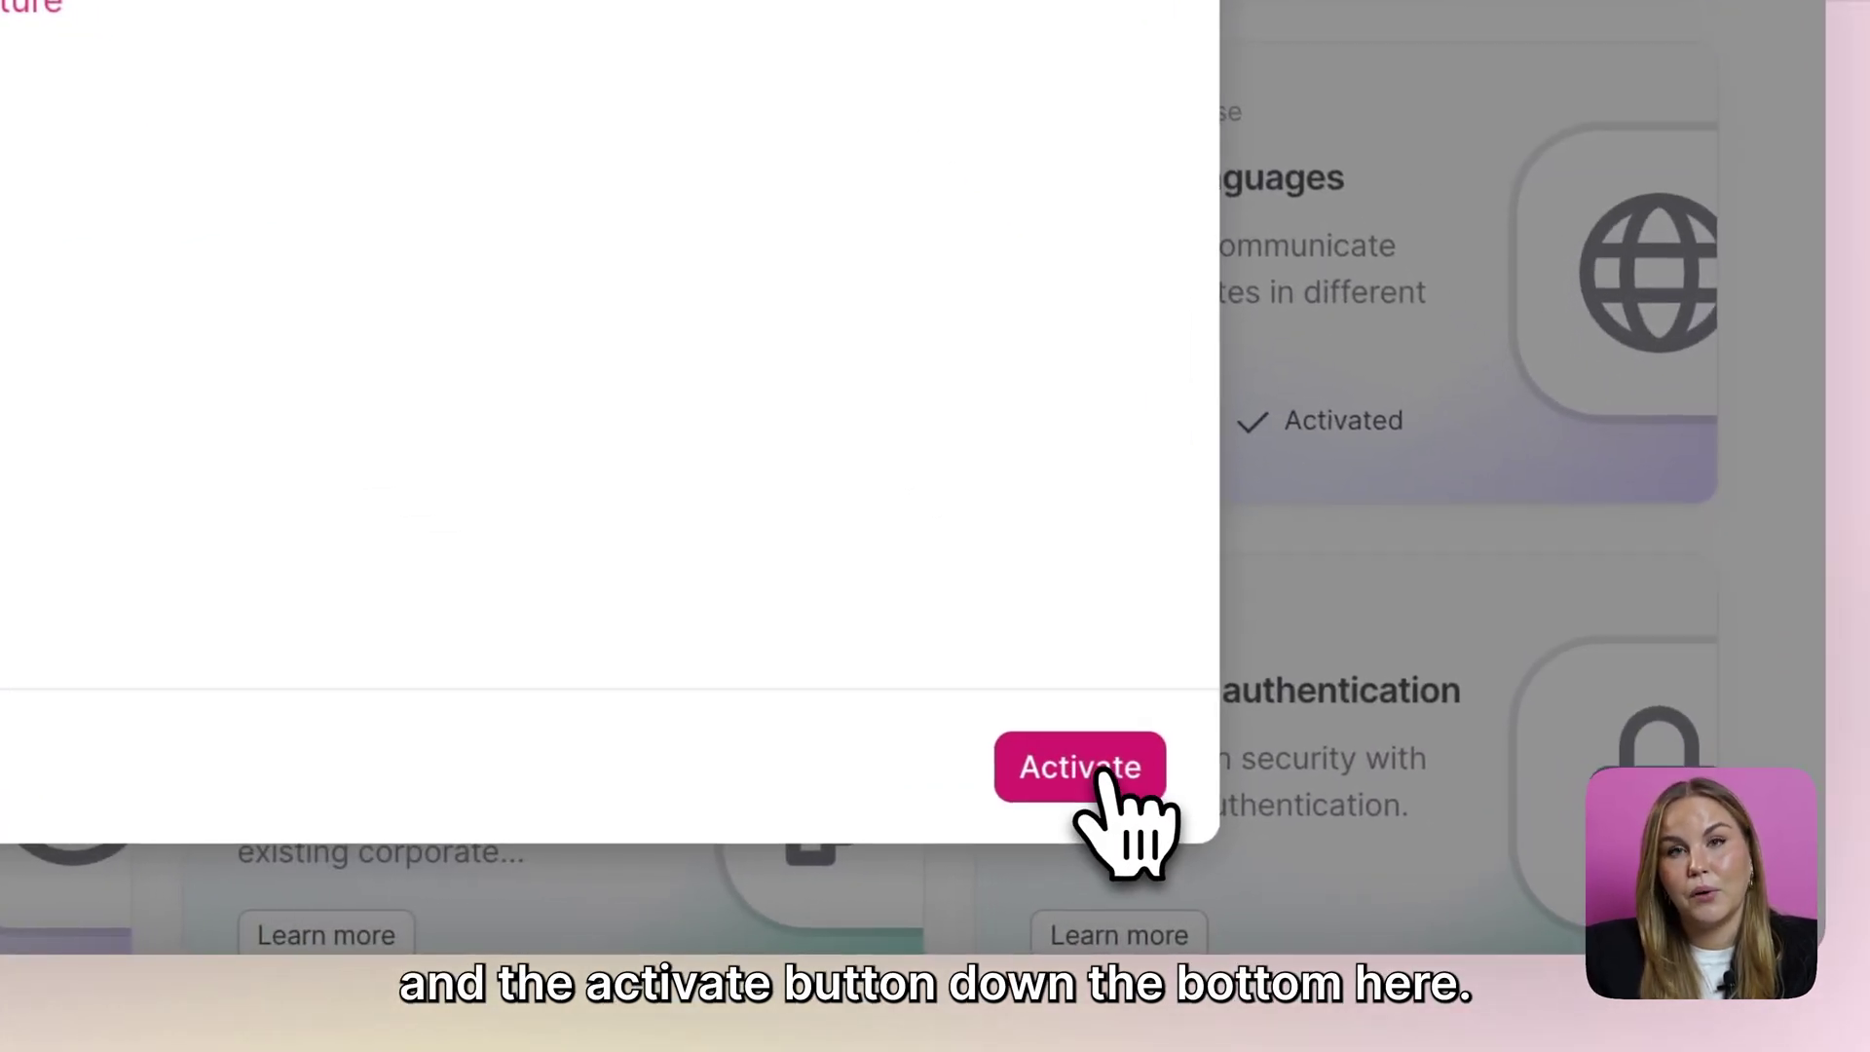
{"action": "left_click", "coordinate": [1103, 769]}
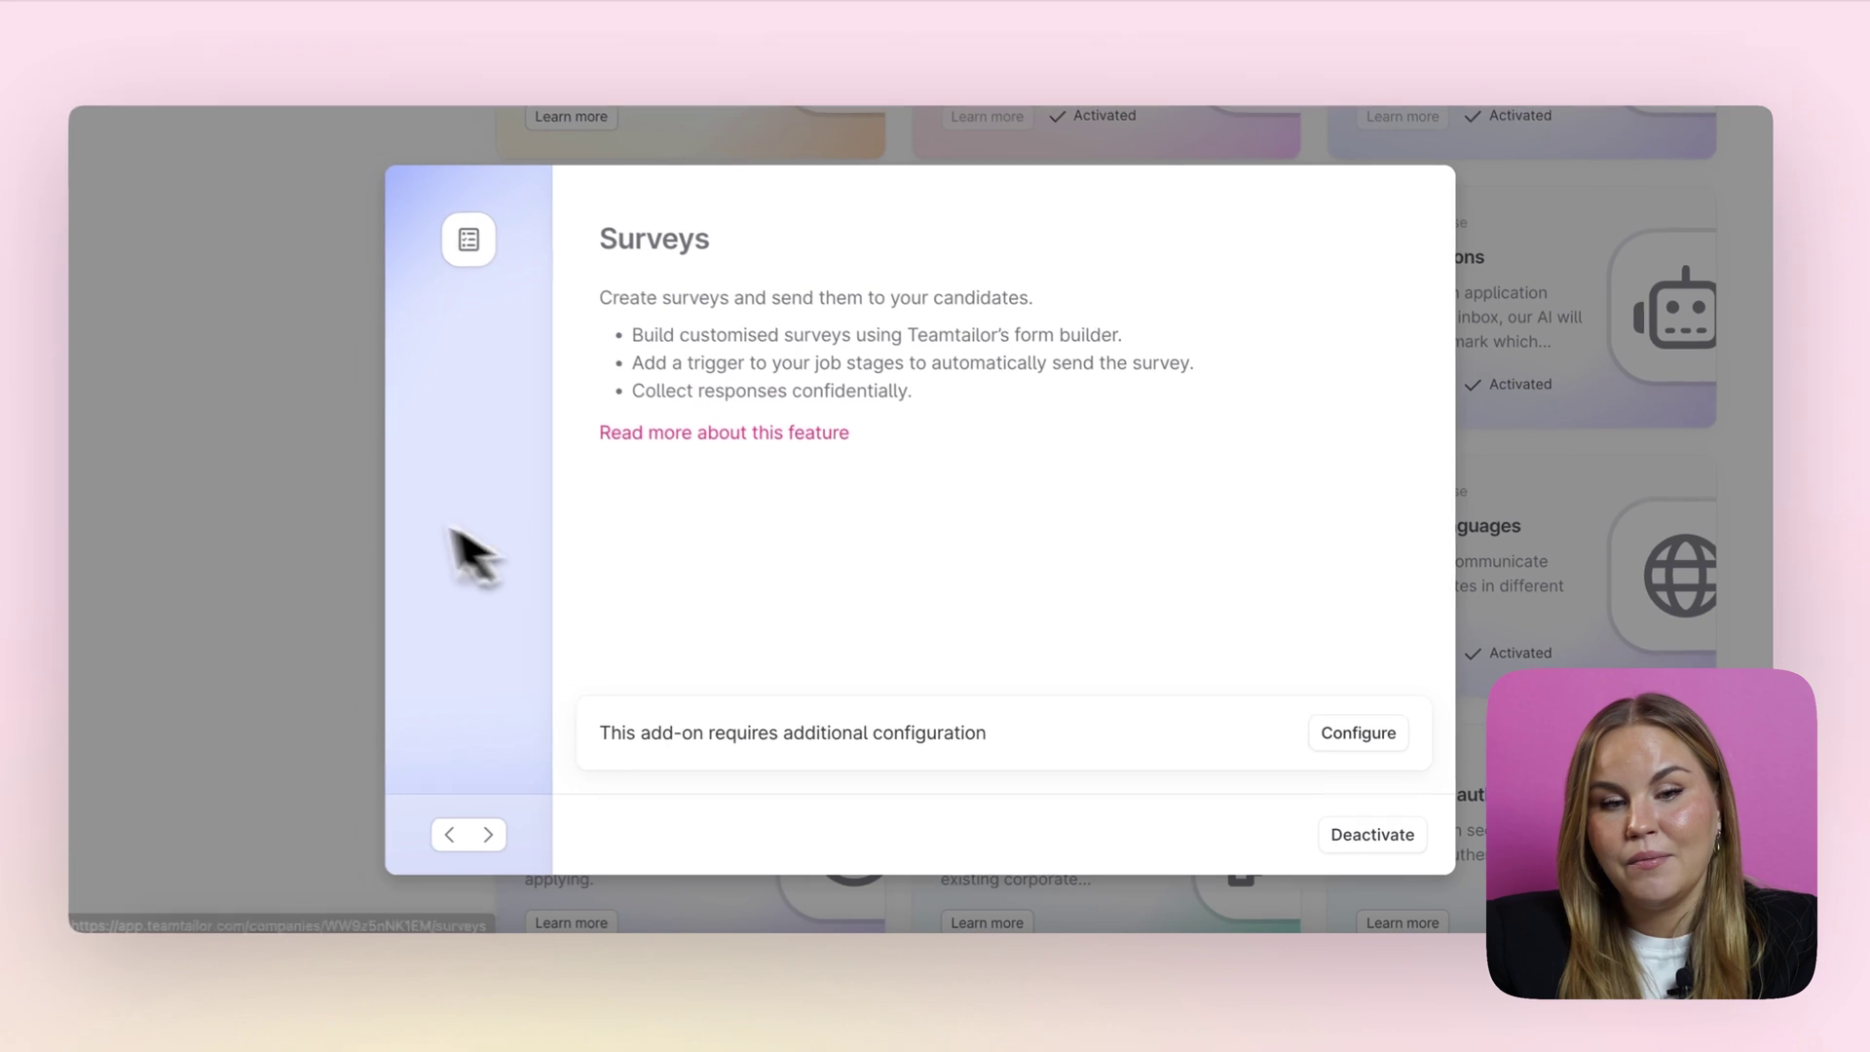
{"action": "left_click", "coordinate": [331, 516]}
{"action": "scroll", "coordinate": [327, 516], "scroll_direction": "up", "scroll_amount": 10}
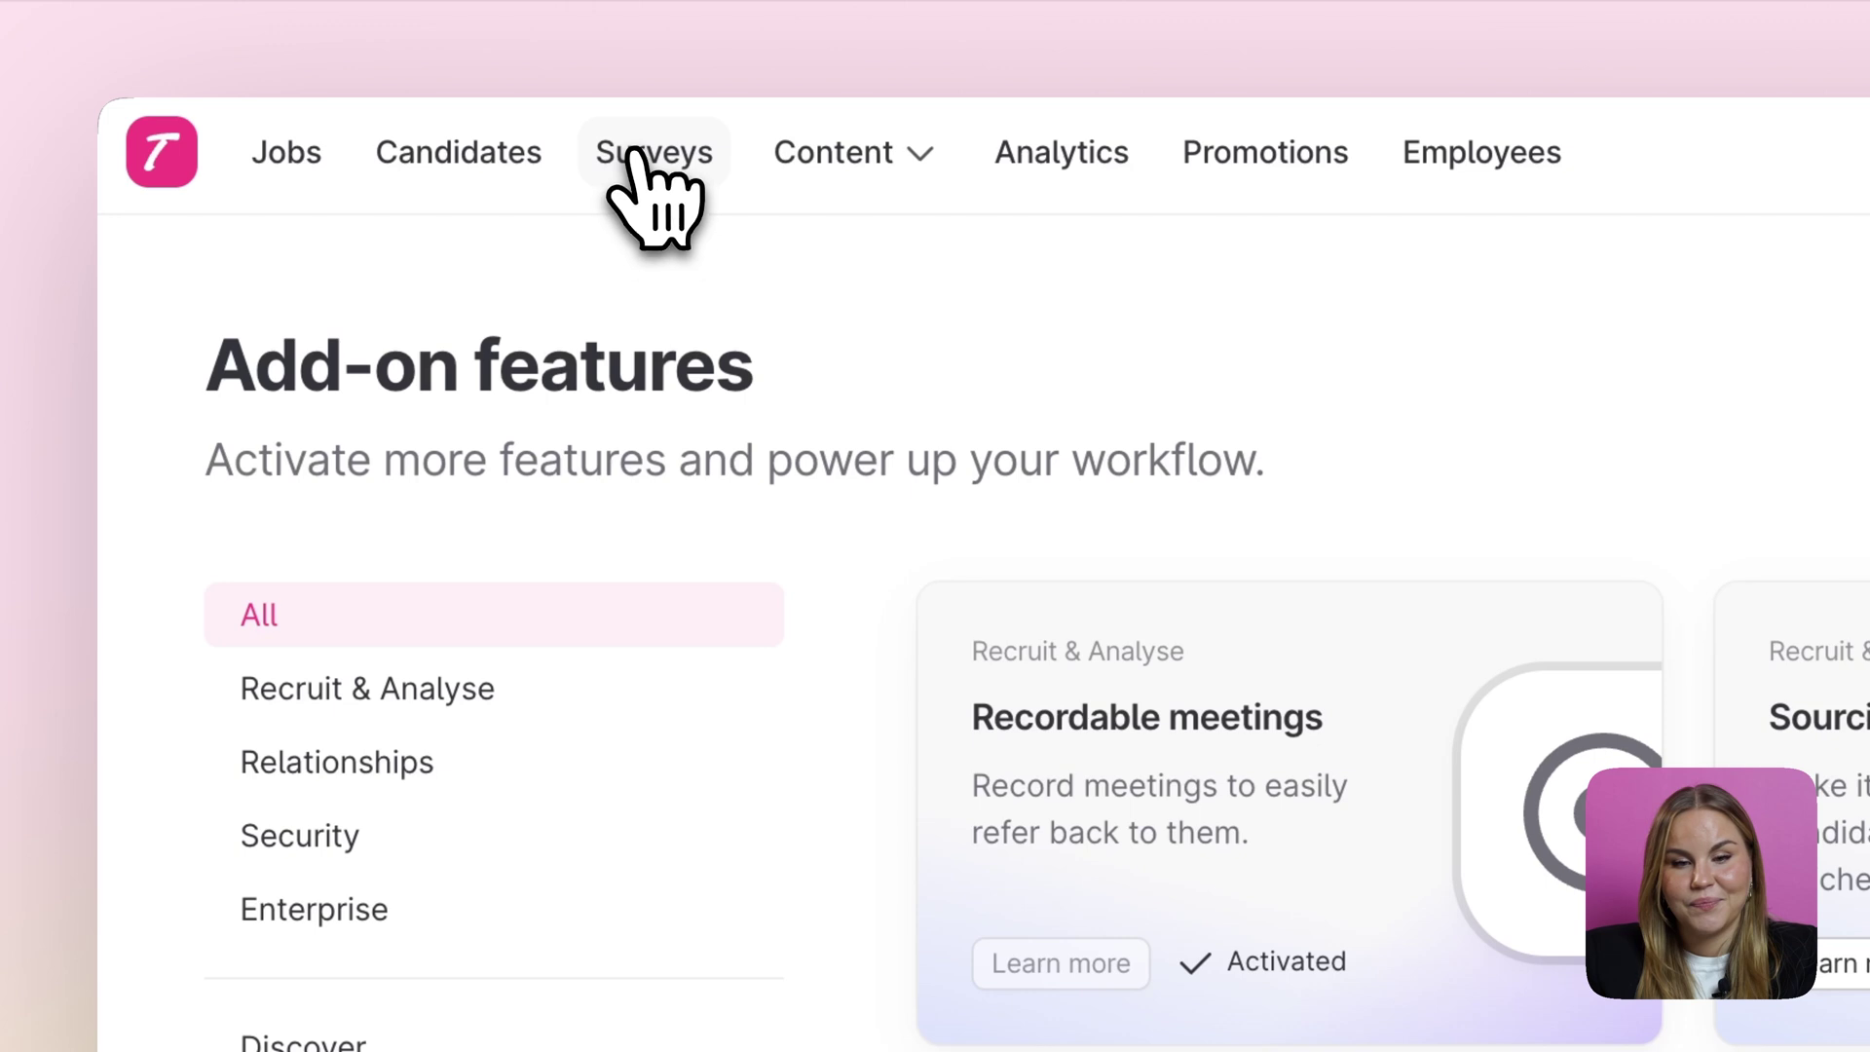
- Create a blank survey from the Surveys list and start editing its title
{"action": "left_click", "coordinate": [640, 158]}
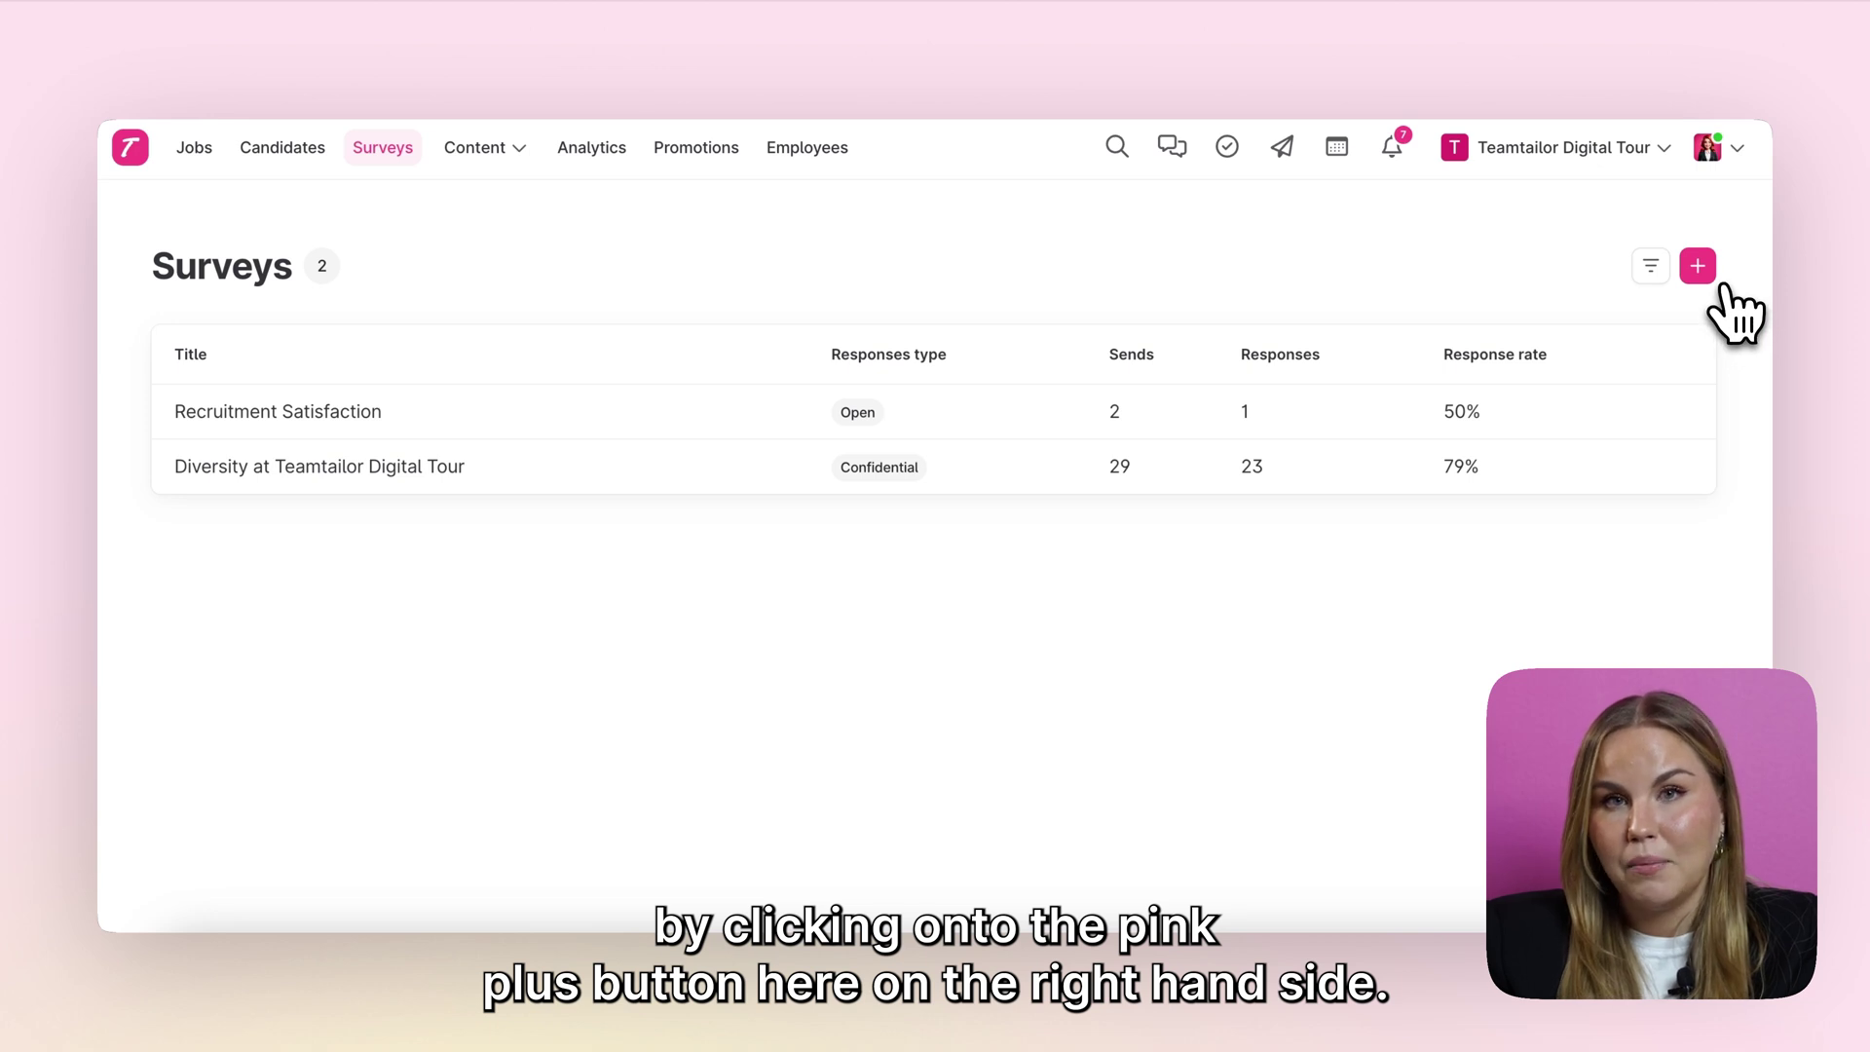
{"action": "left_click", "coordinate": [1706, 280]}
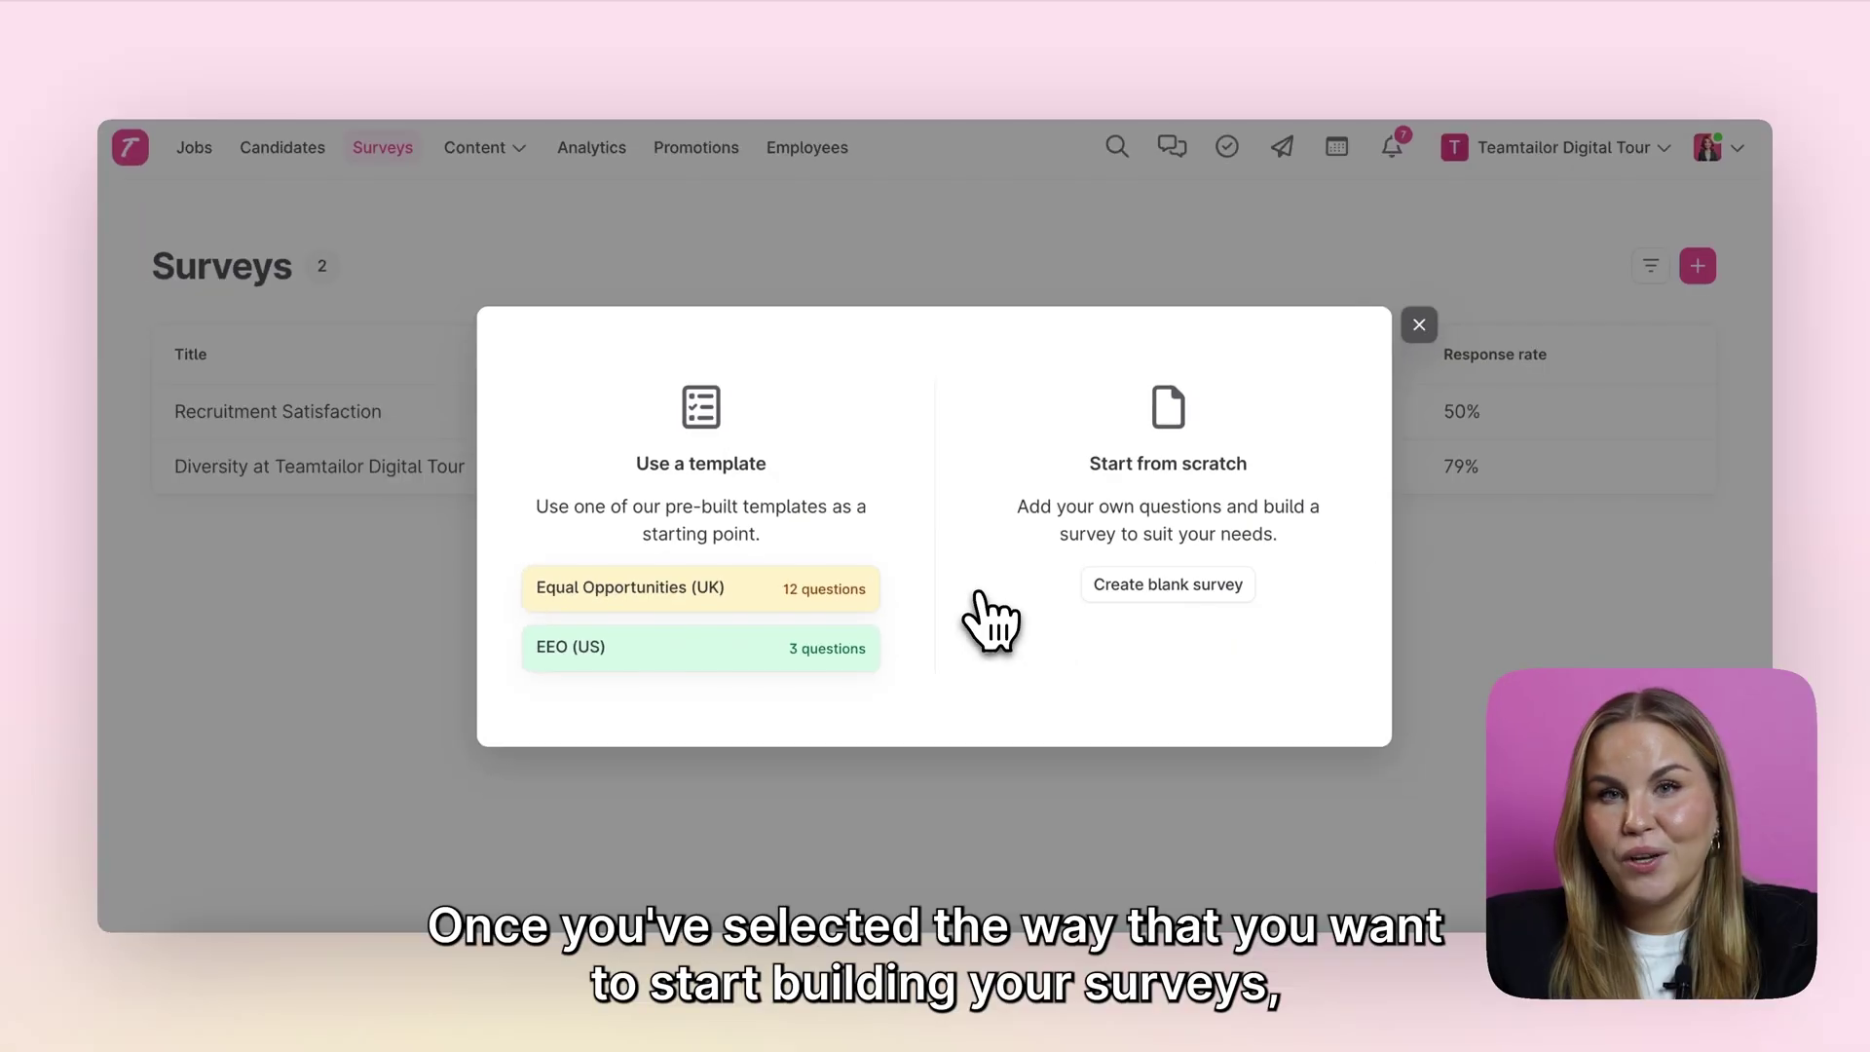
{"action": "left_click", "coordinate": [1180, 587]}
{"action": "left_click", "coordinate": [405, 394]}
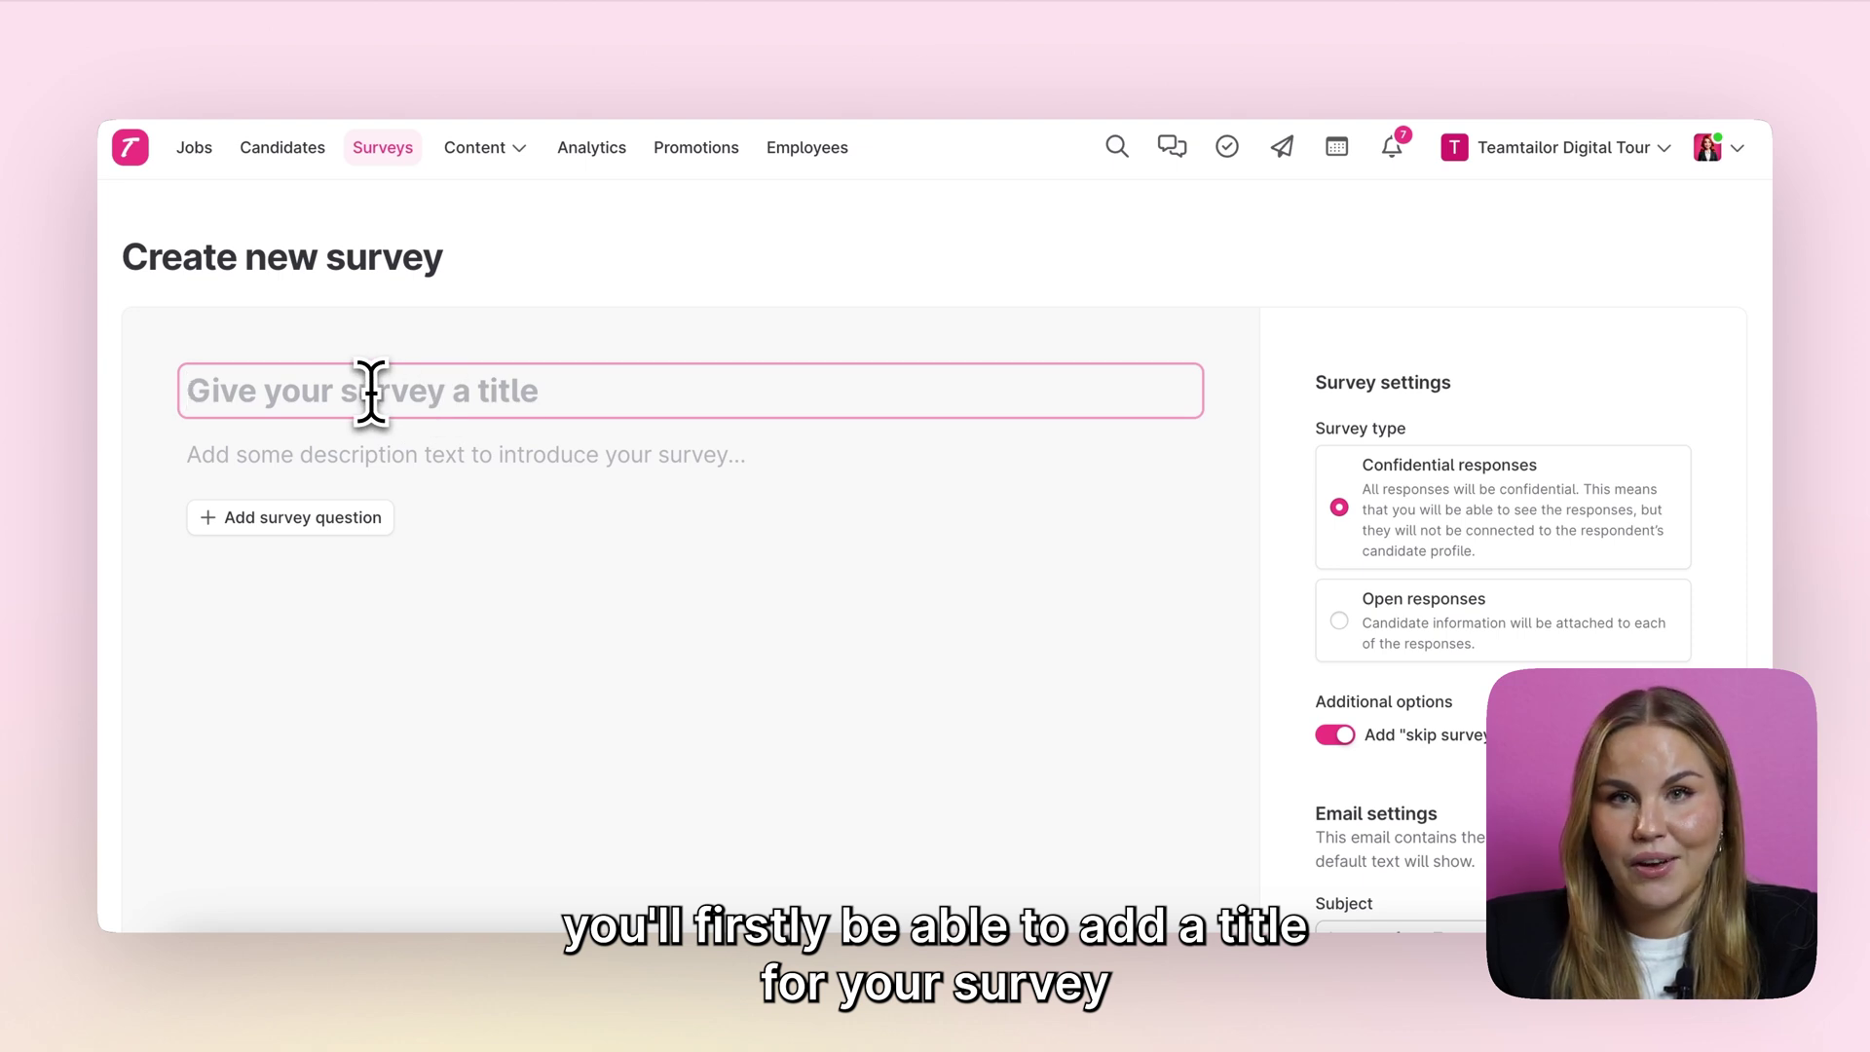
- Add the single-choice question 'Did you like the recruitment process?' with answers Yes and No
{"action": "left_click", "coordinate": [234, 518]}
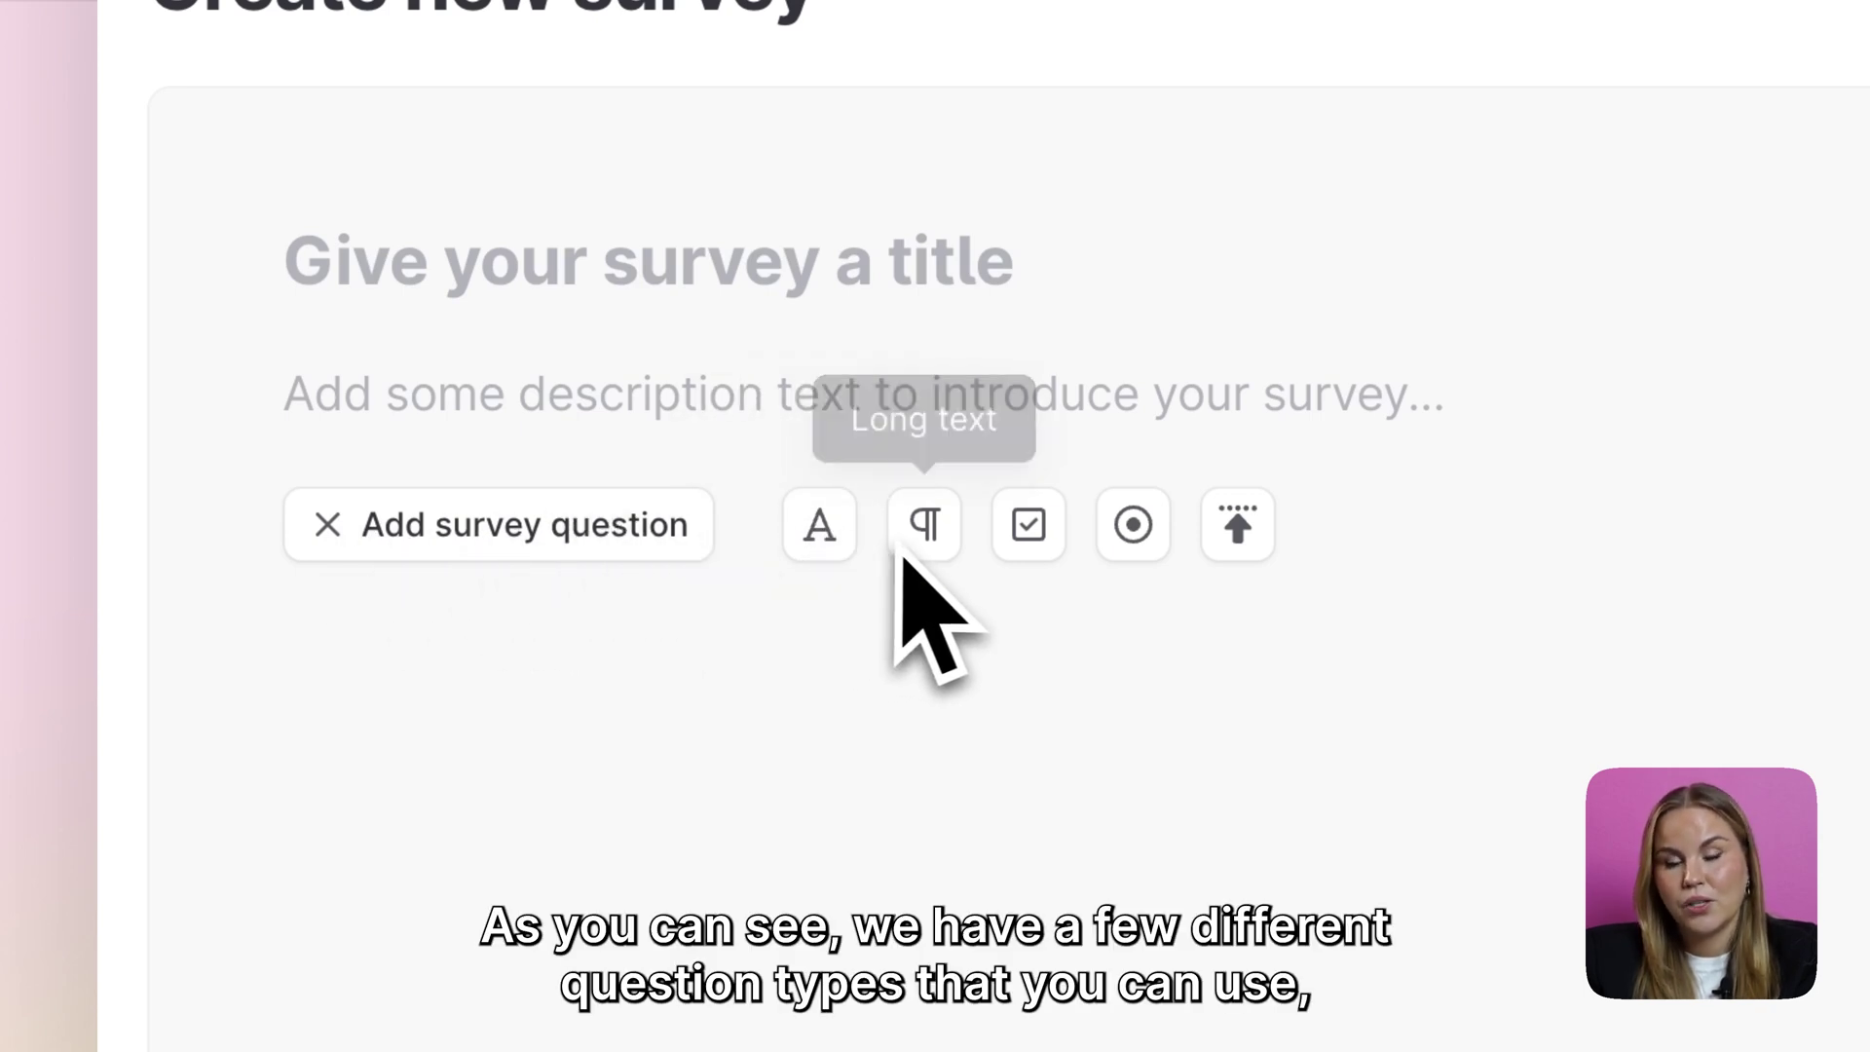
{"action": "left_click", "coordinate": [1127, 531]}
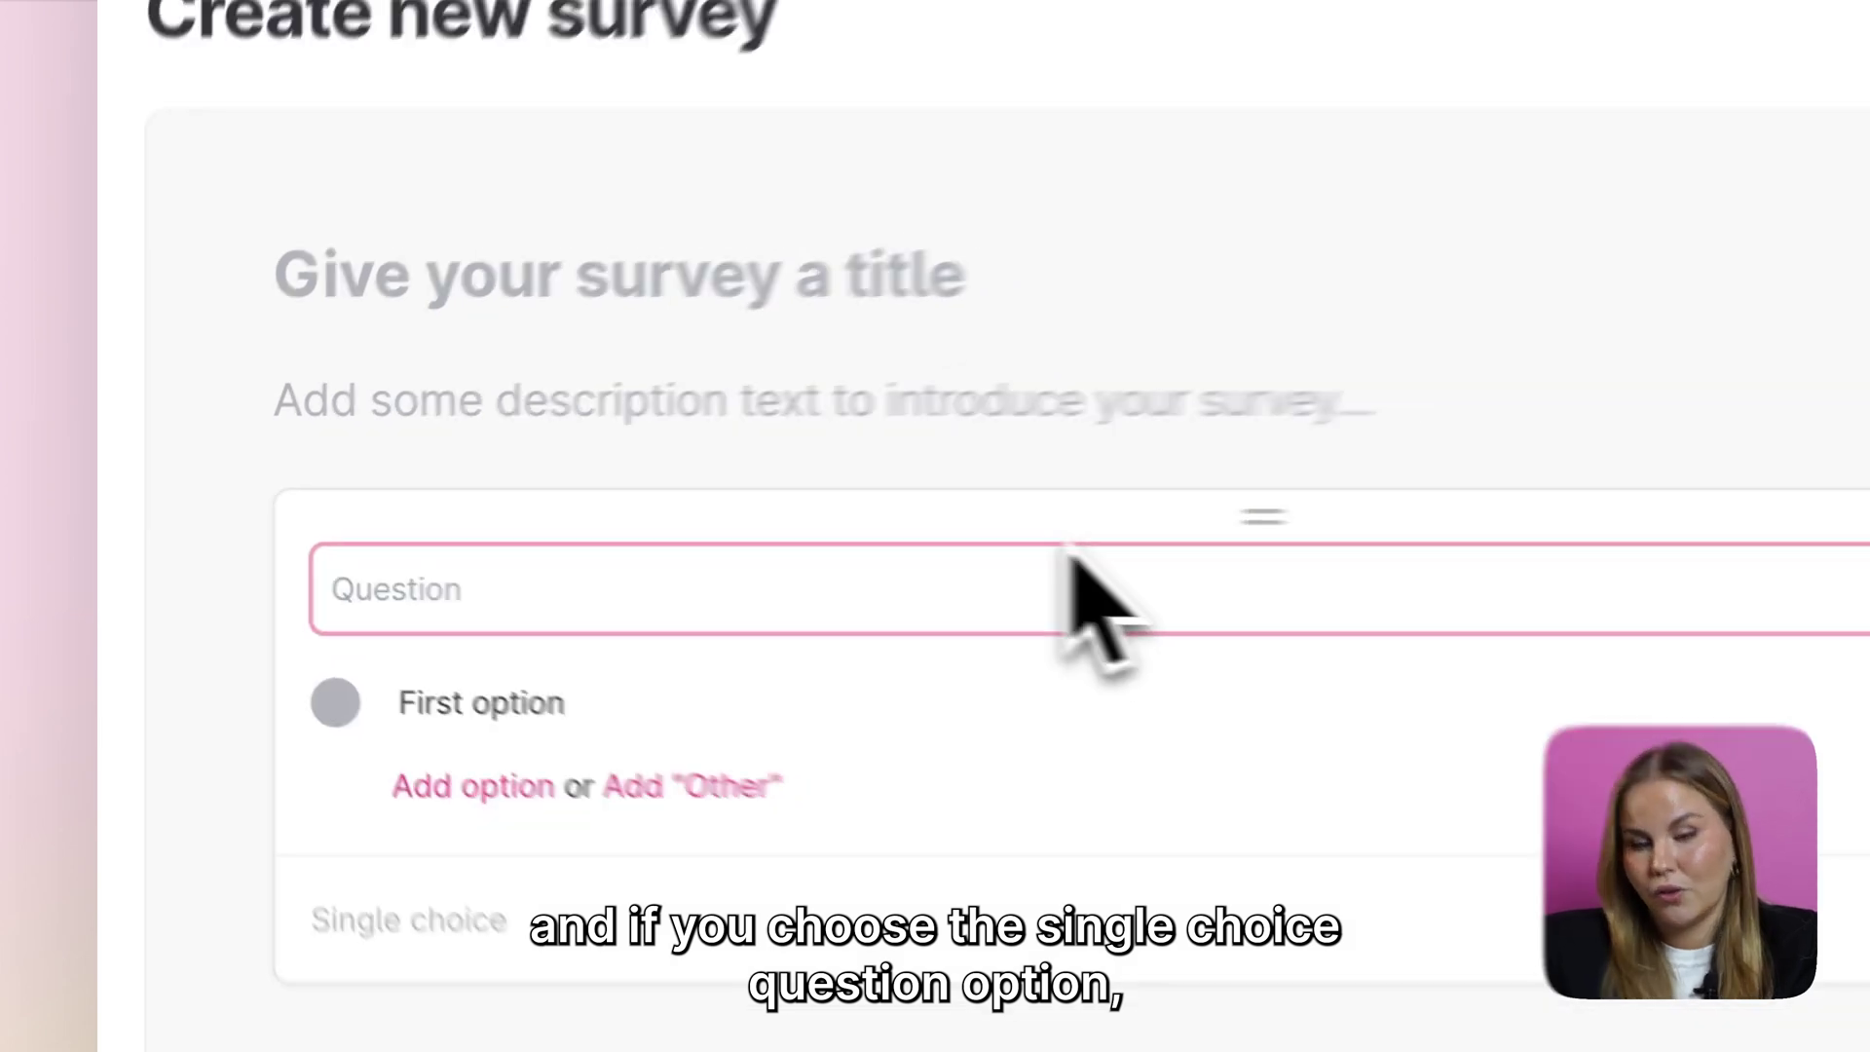
{"action": "type", "text": "Did you like the recruitment process?"}
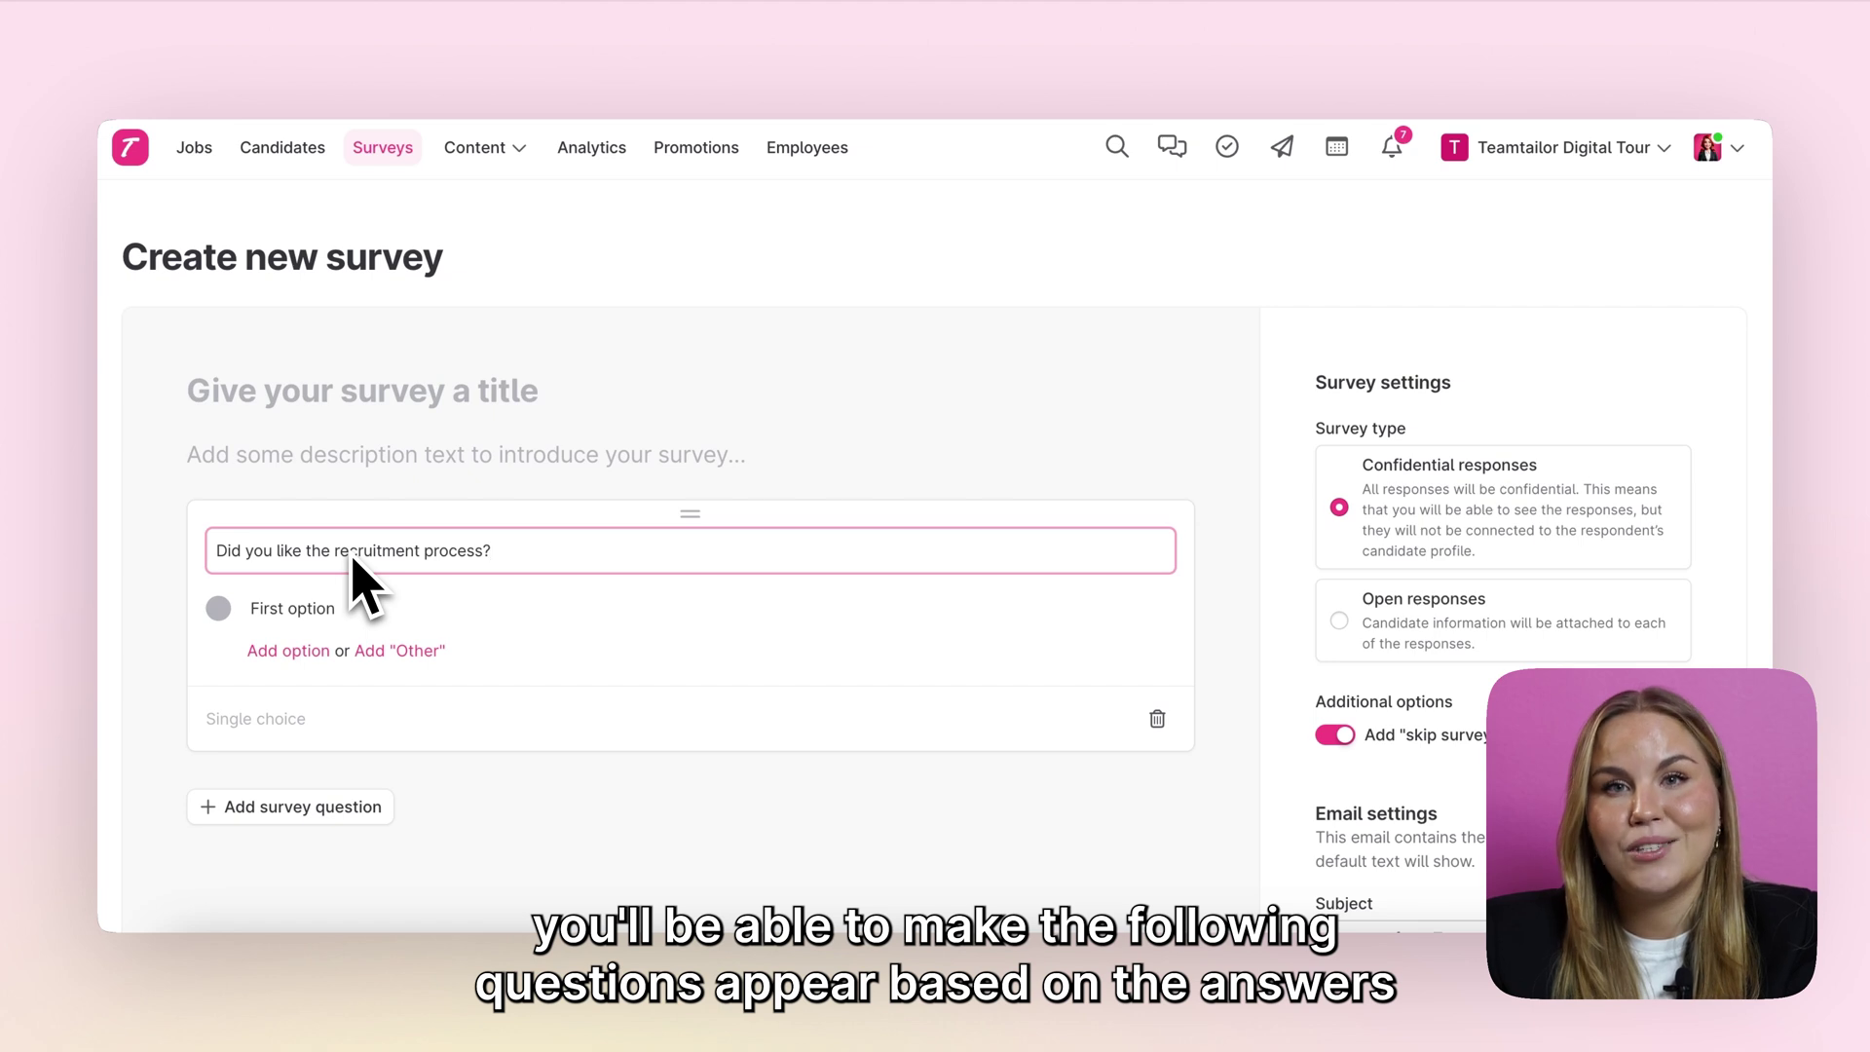
{"action": "left_click", "coordinate": [336, 605]}
{"action": "type", "text": "Yes"}
{"action": "left_click", "coordinate": [288, 651]}
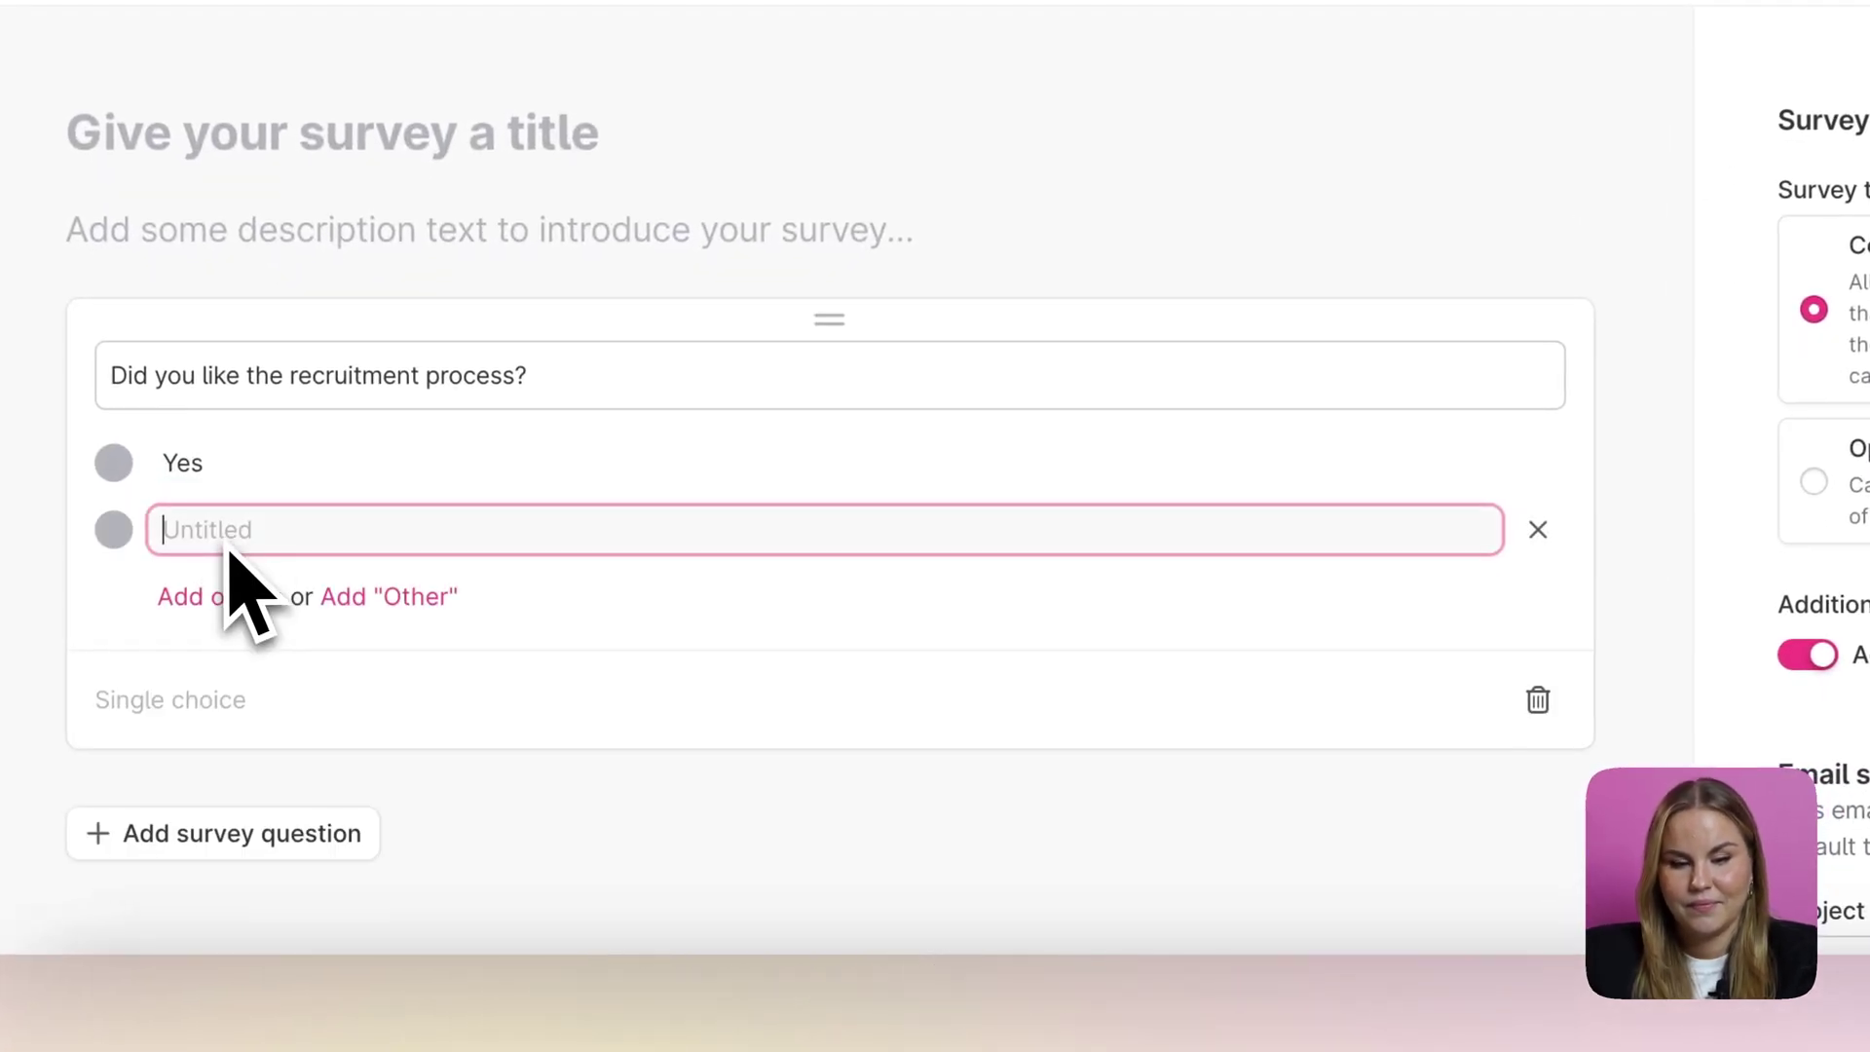
{"action": "type", "text": "No"}
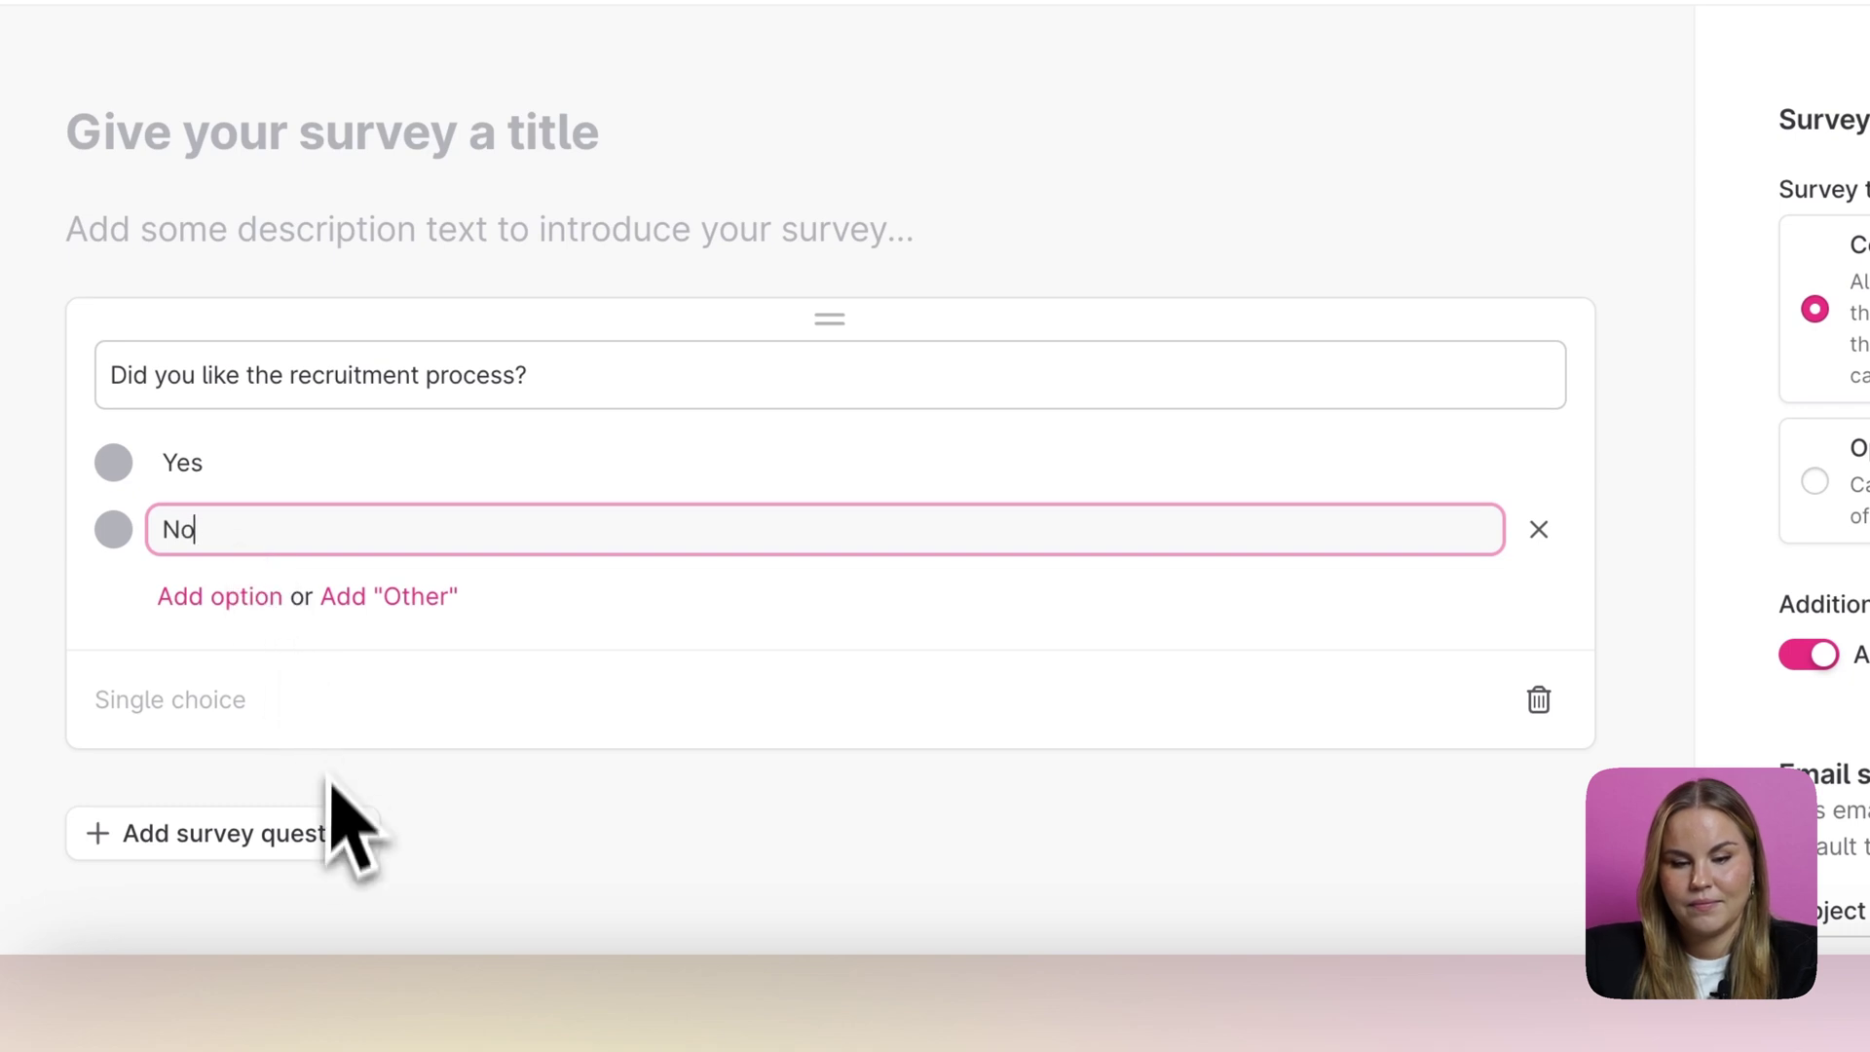
- Add a short-text question that uses conditional logic
{"action": "left_click", "coordinate": [321, 830]}
{"action": "left_click", "coordinate": [457, 606]}
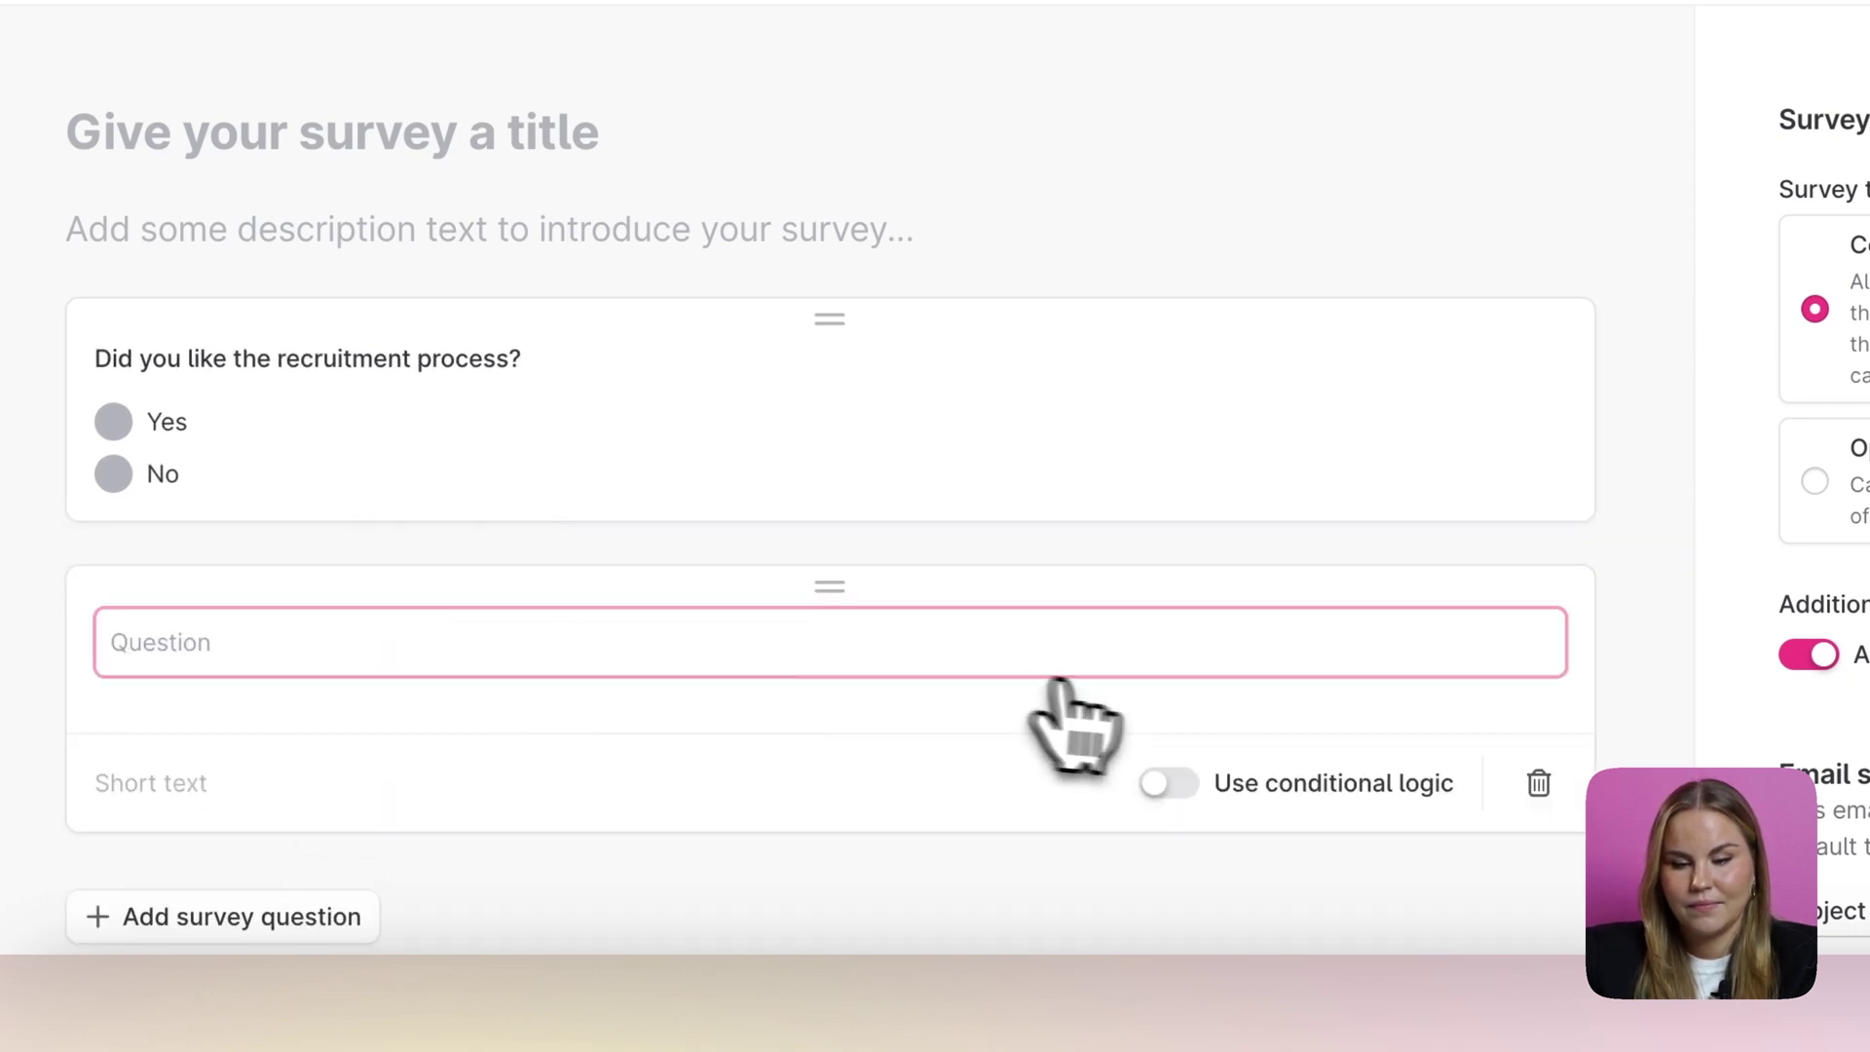
{"action": "left_click", "coordinate": [1164, 781]}
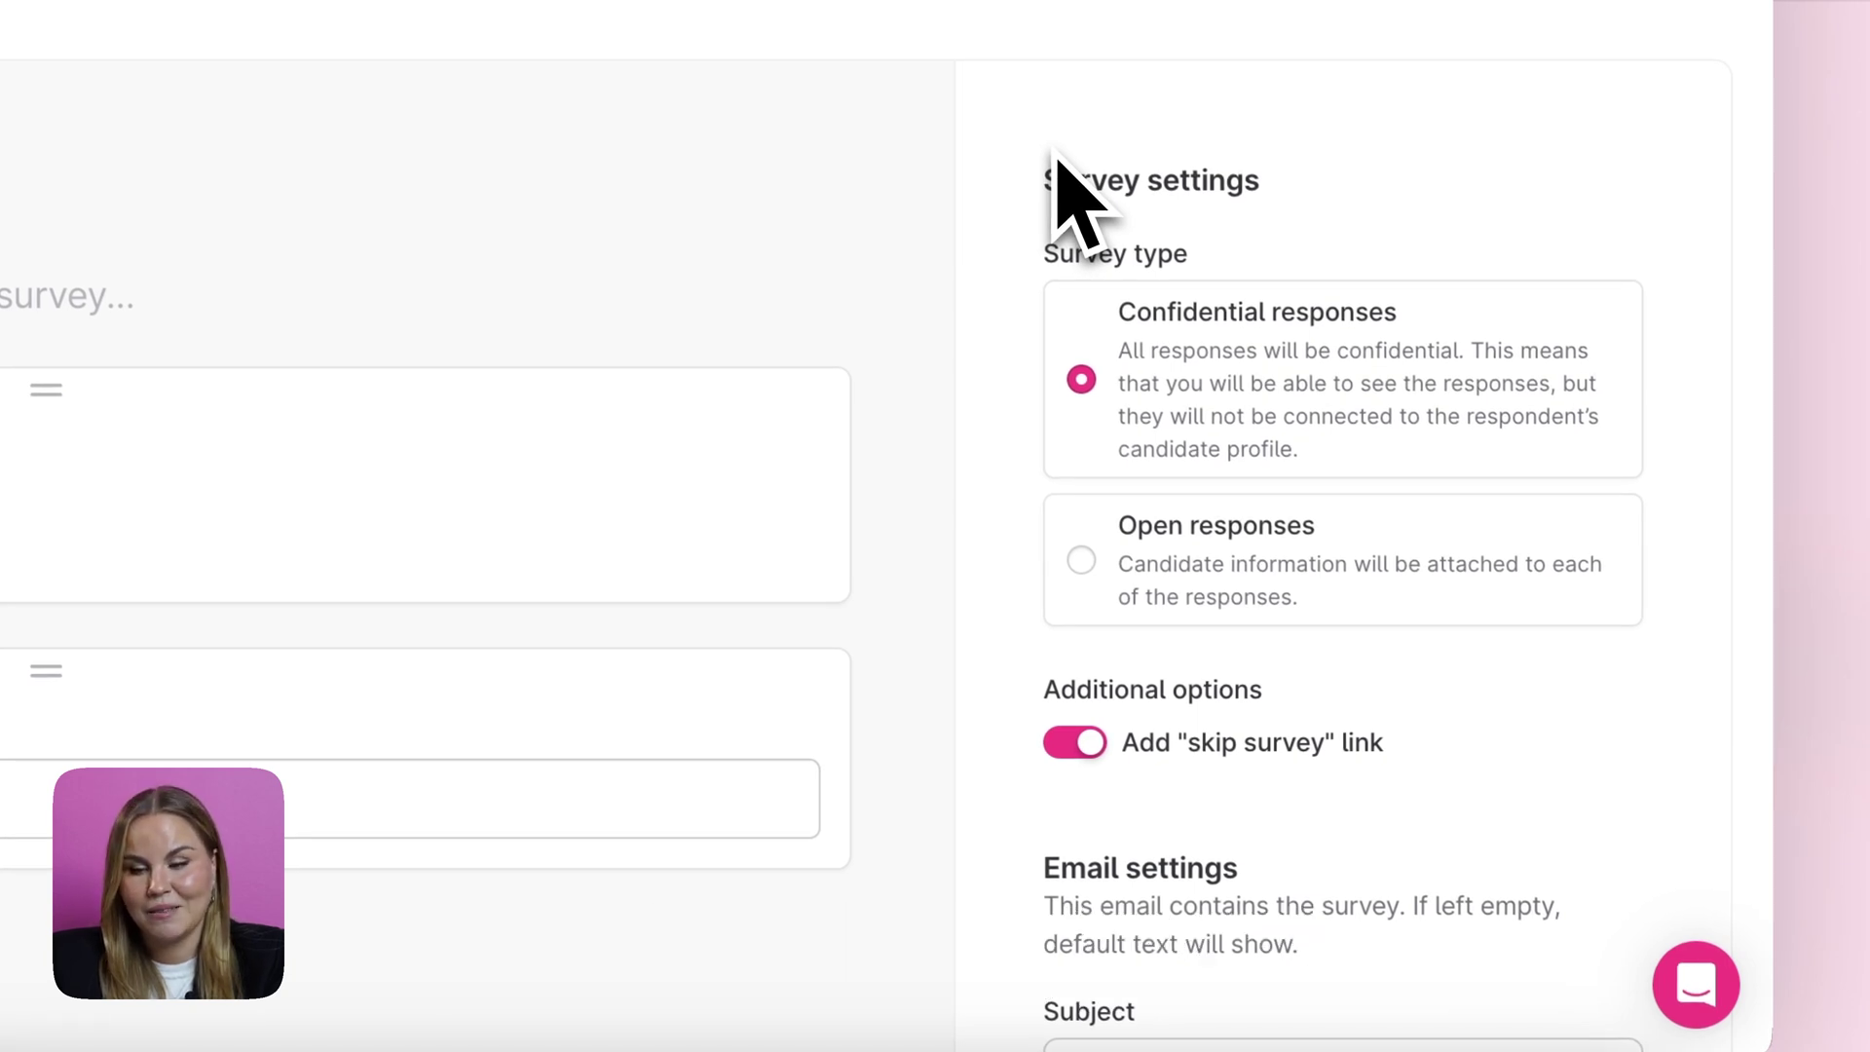
- Switch the survey to open responses and show answers in the candidate modal
{"action": "scroll", "coordinate": [1000, 439], "scroll_direction": "down", "scroll_amount": 1}
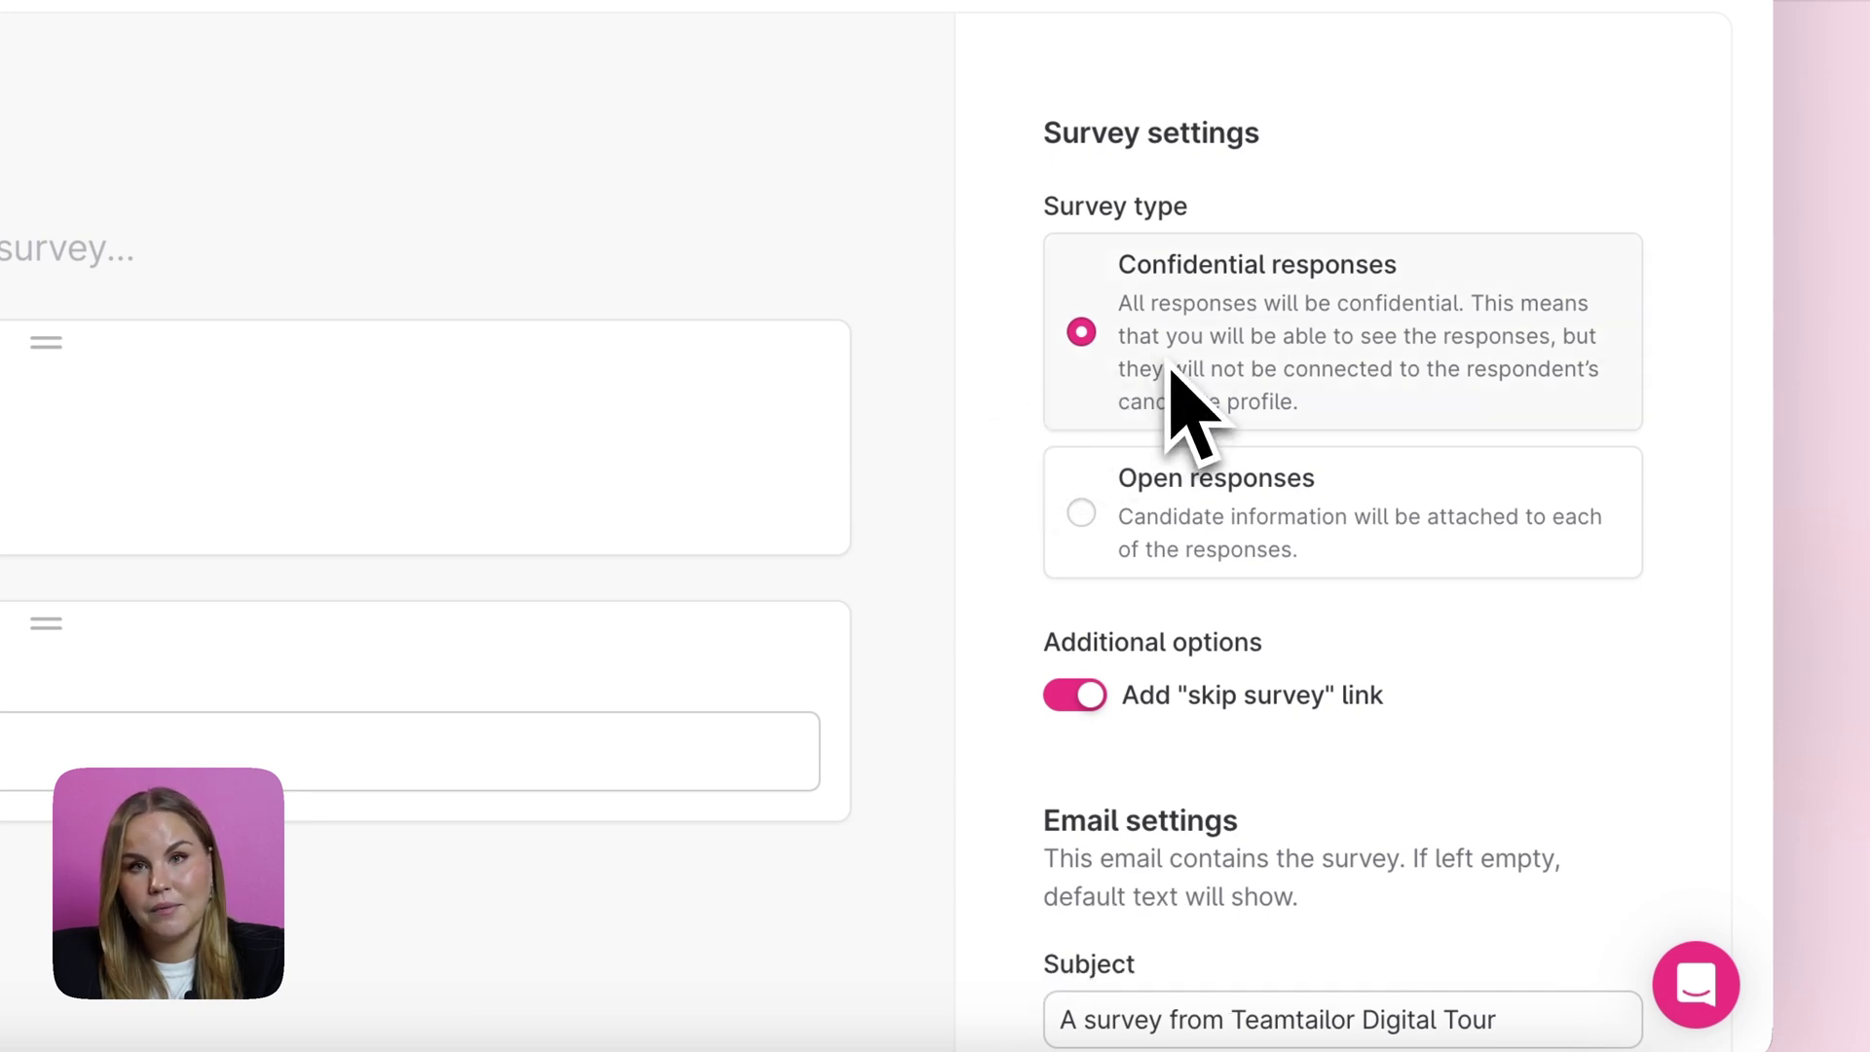
{"action": "left_click", "coordinate": [1129, 505]}
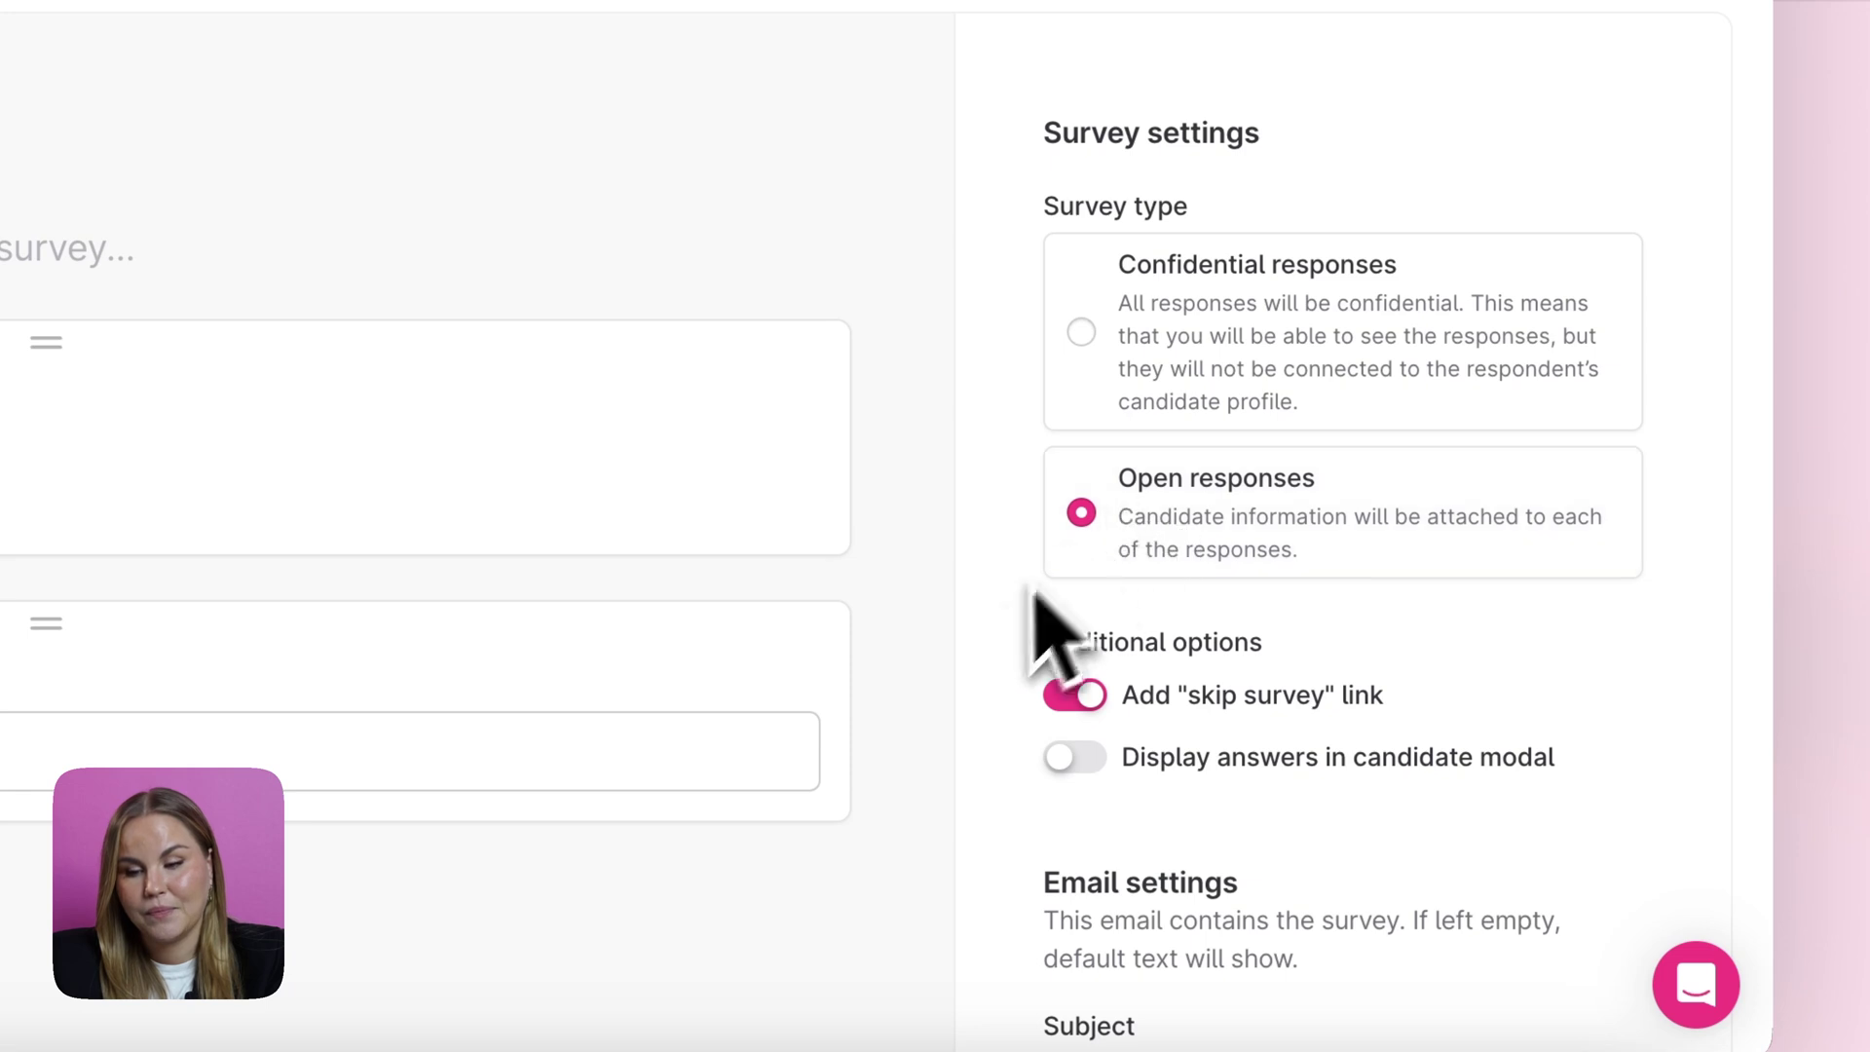
{"action": "scroll", "coordinate": [1002, 668], "scroll_direction": "down", "scroll_amount": 3}
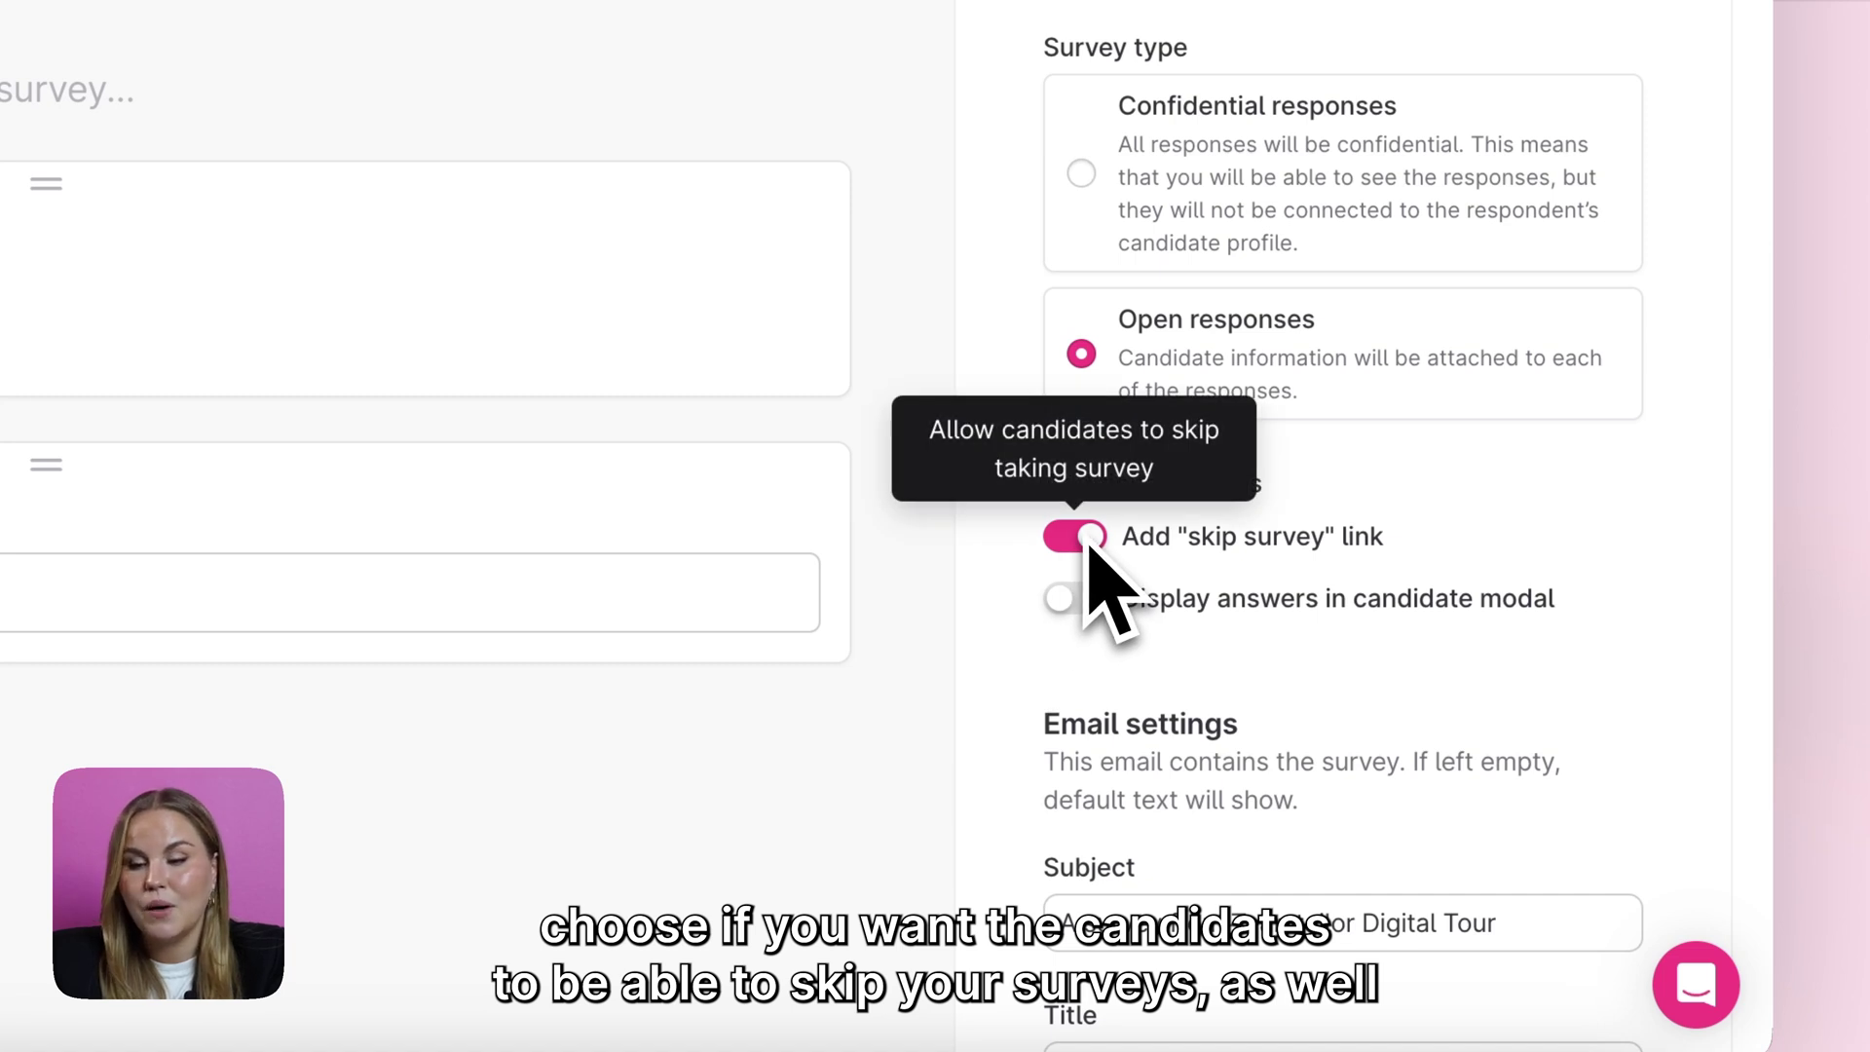
{"action": "left_click", "coordinate": [1079, 604]}
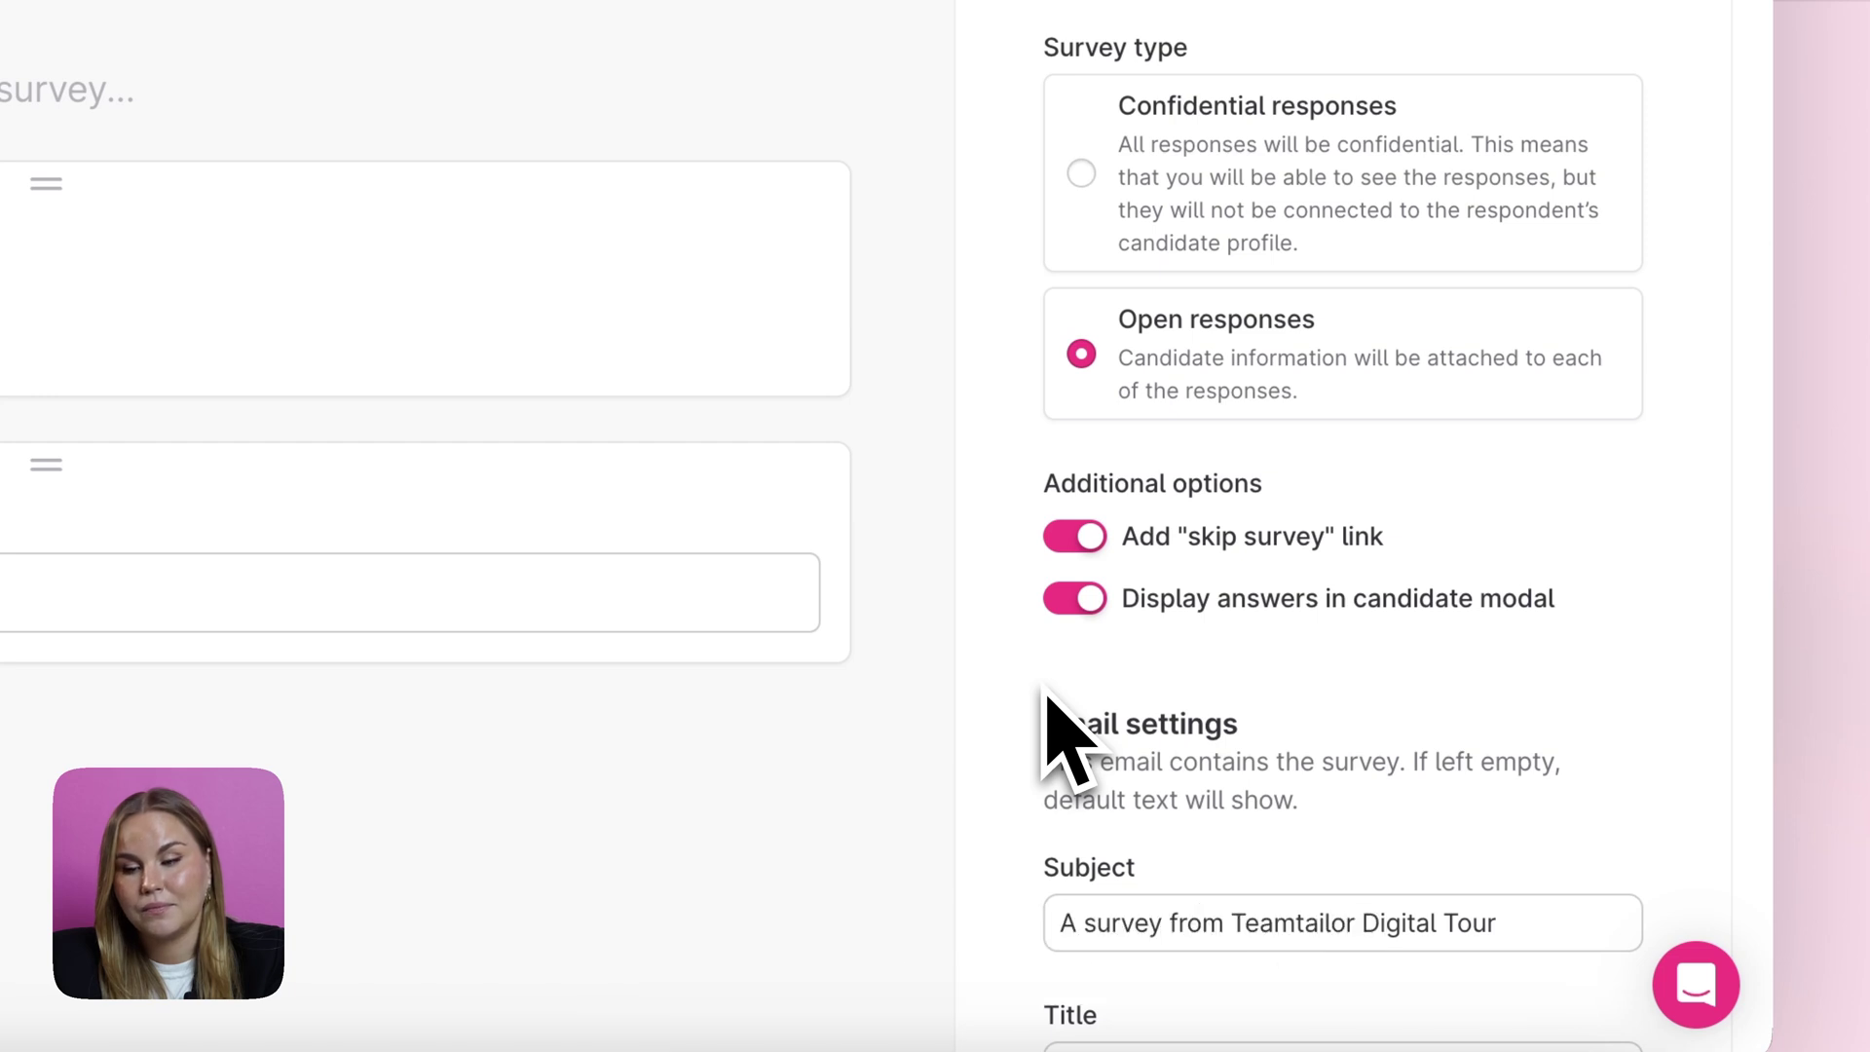
{"action": "scroll", "coordinate": [1014, 804], "scroll_direction": "down", "scroll_amount": 2}
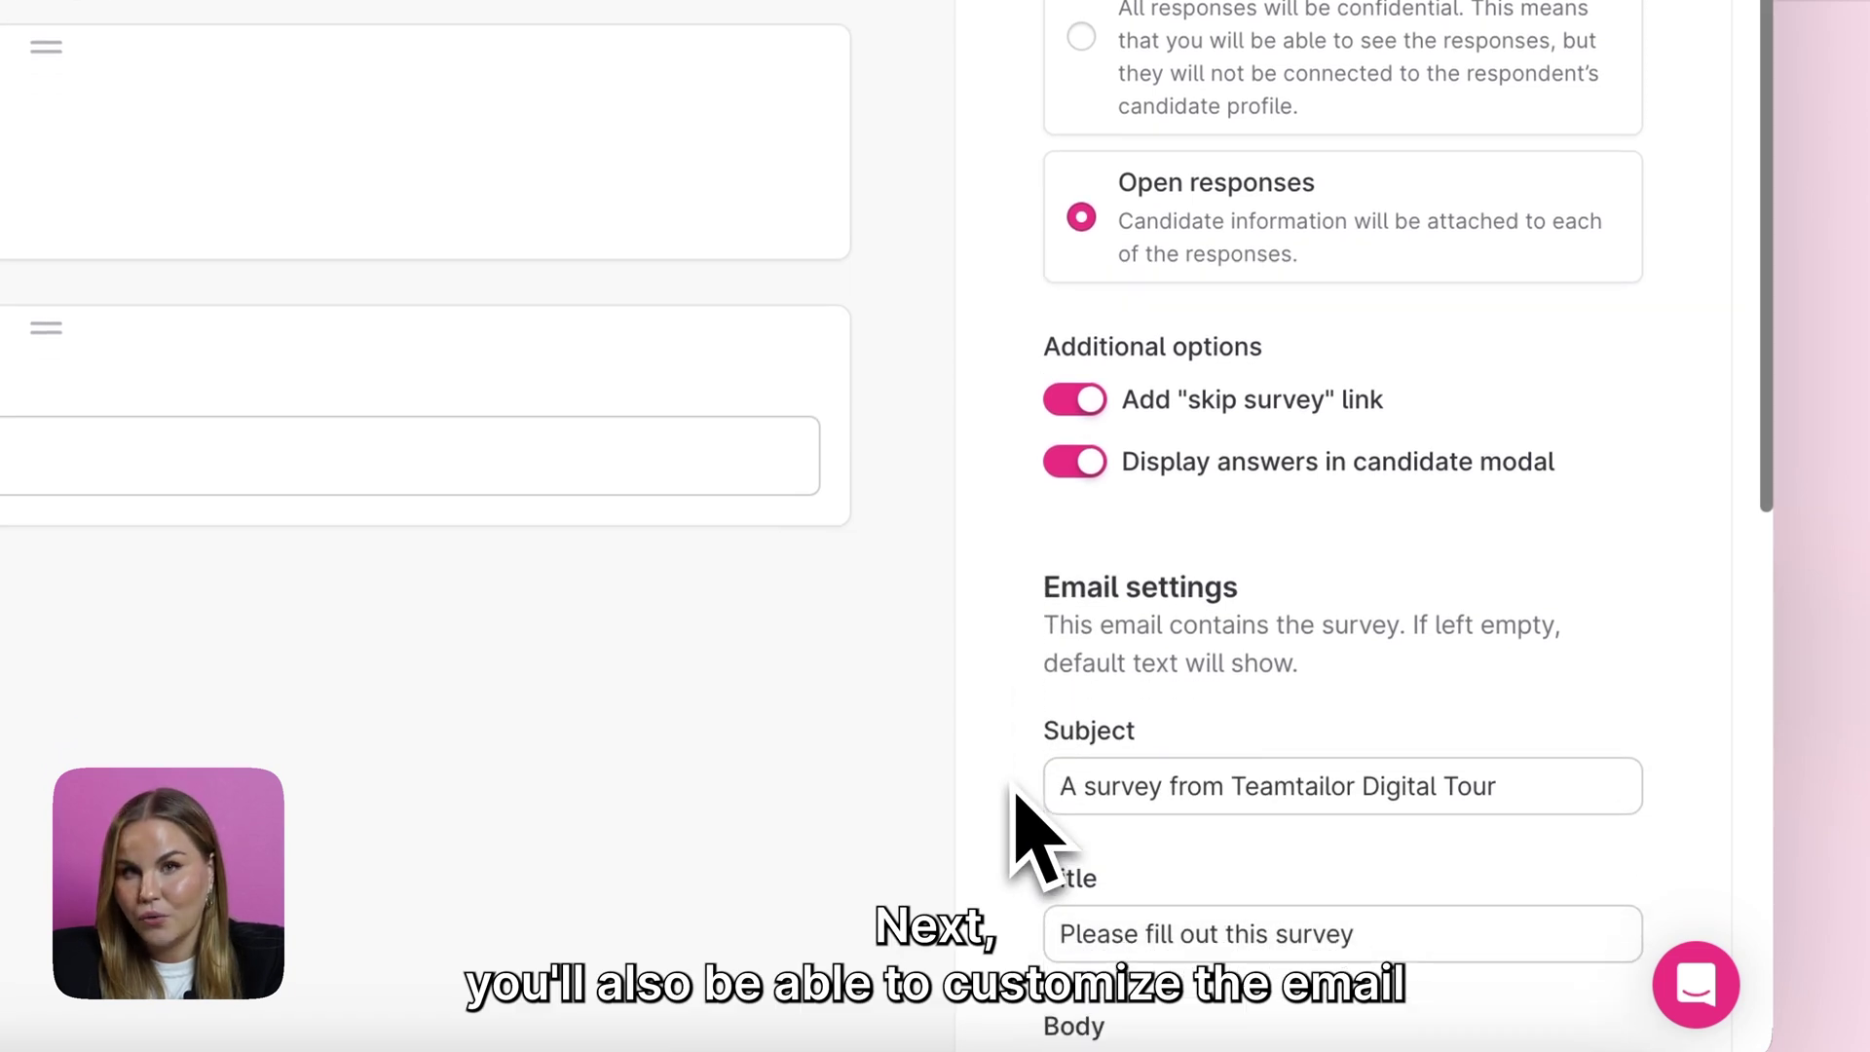
{"action": "scroll", "coordinate": [1015, 795], "scroll_direction": "down", "scroll_amount": 1}
{"action": "scroll", "coordinate": [1016, 795], "scroll_direction": "down", "scroll_amount": 2}
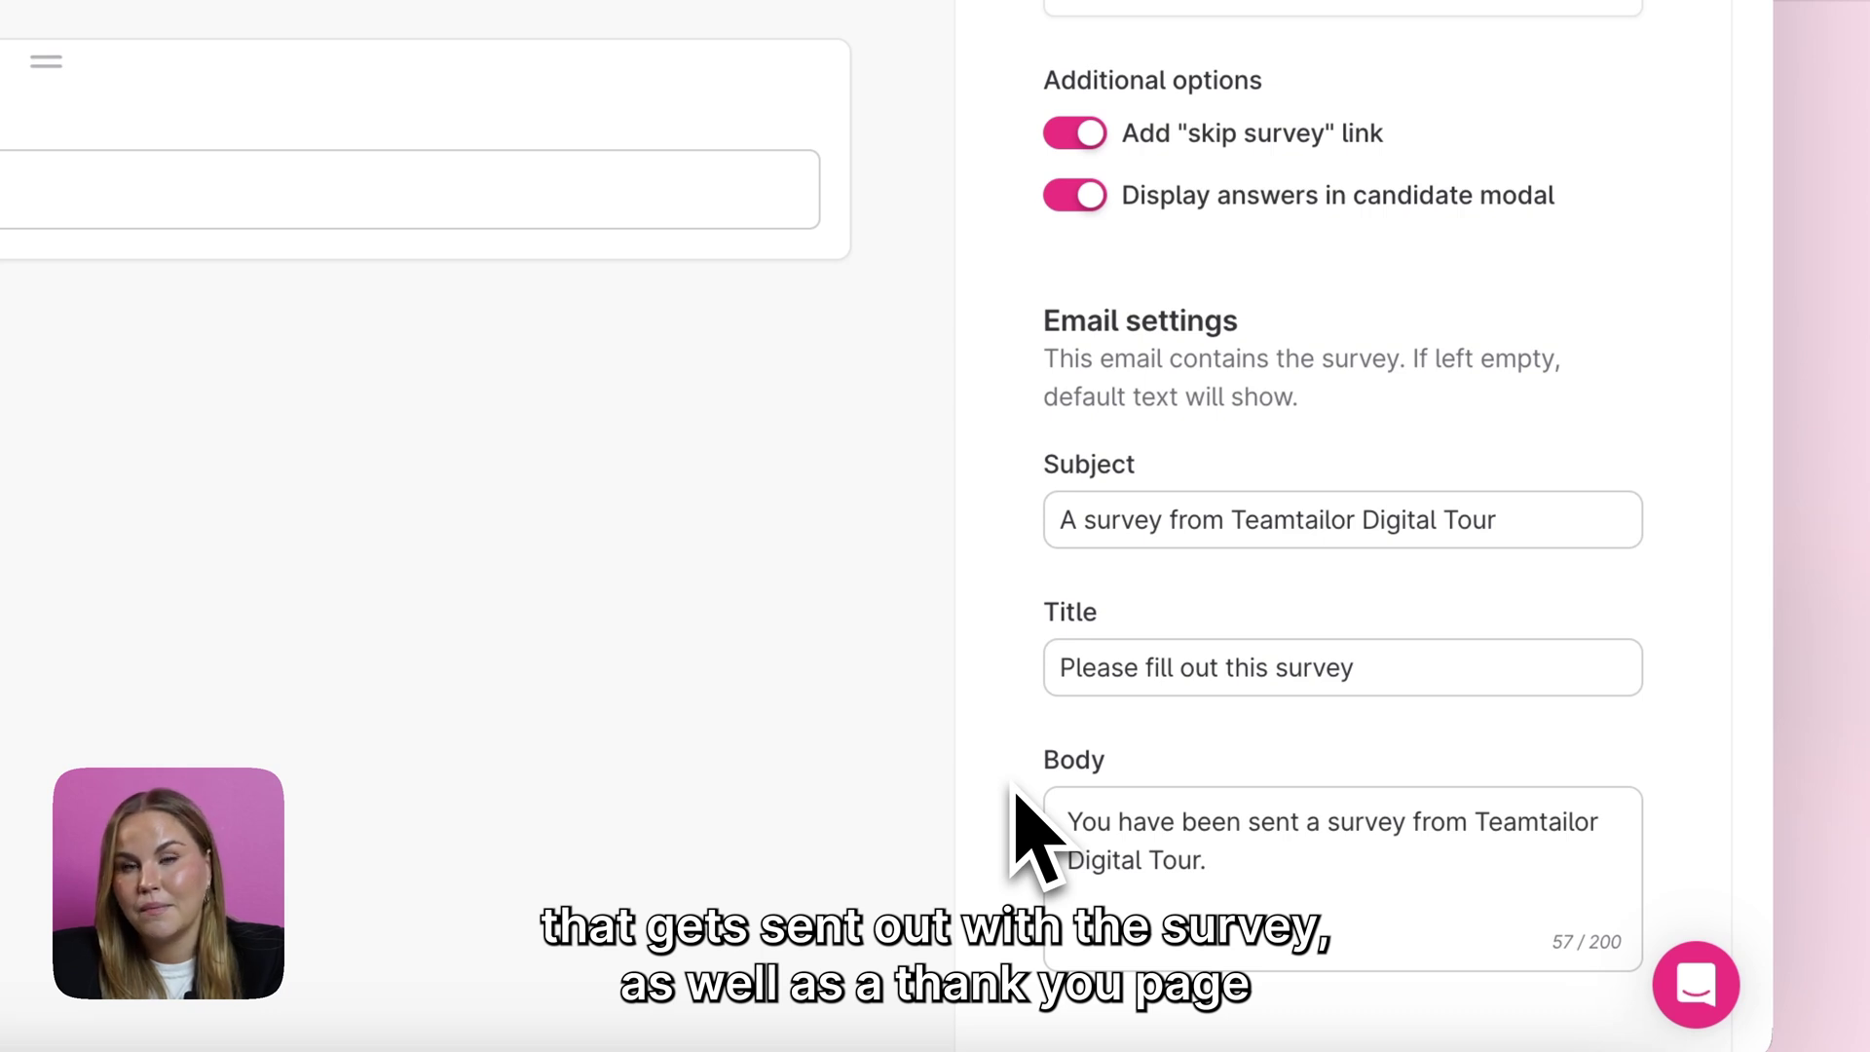
{"action": "scroll", "coordinate": [1015, 794], "scroll_direction": "down", "scroll_amount": 8}
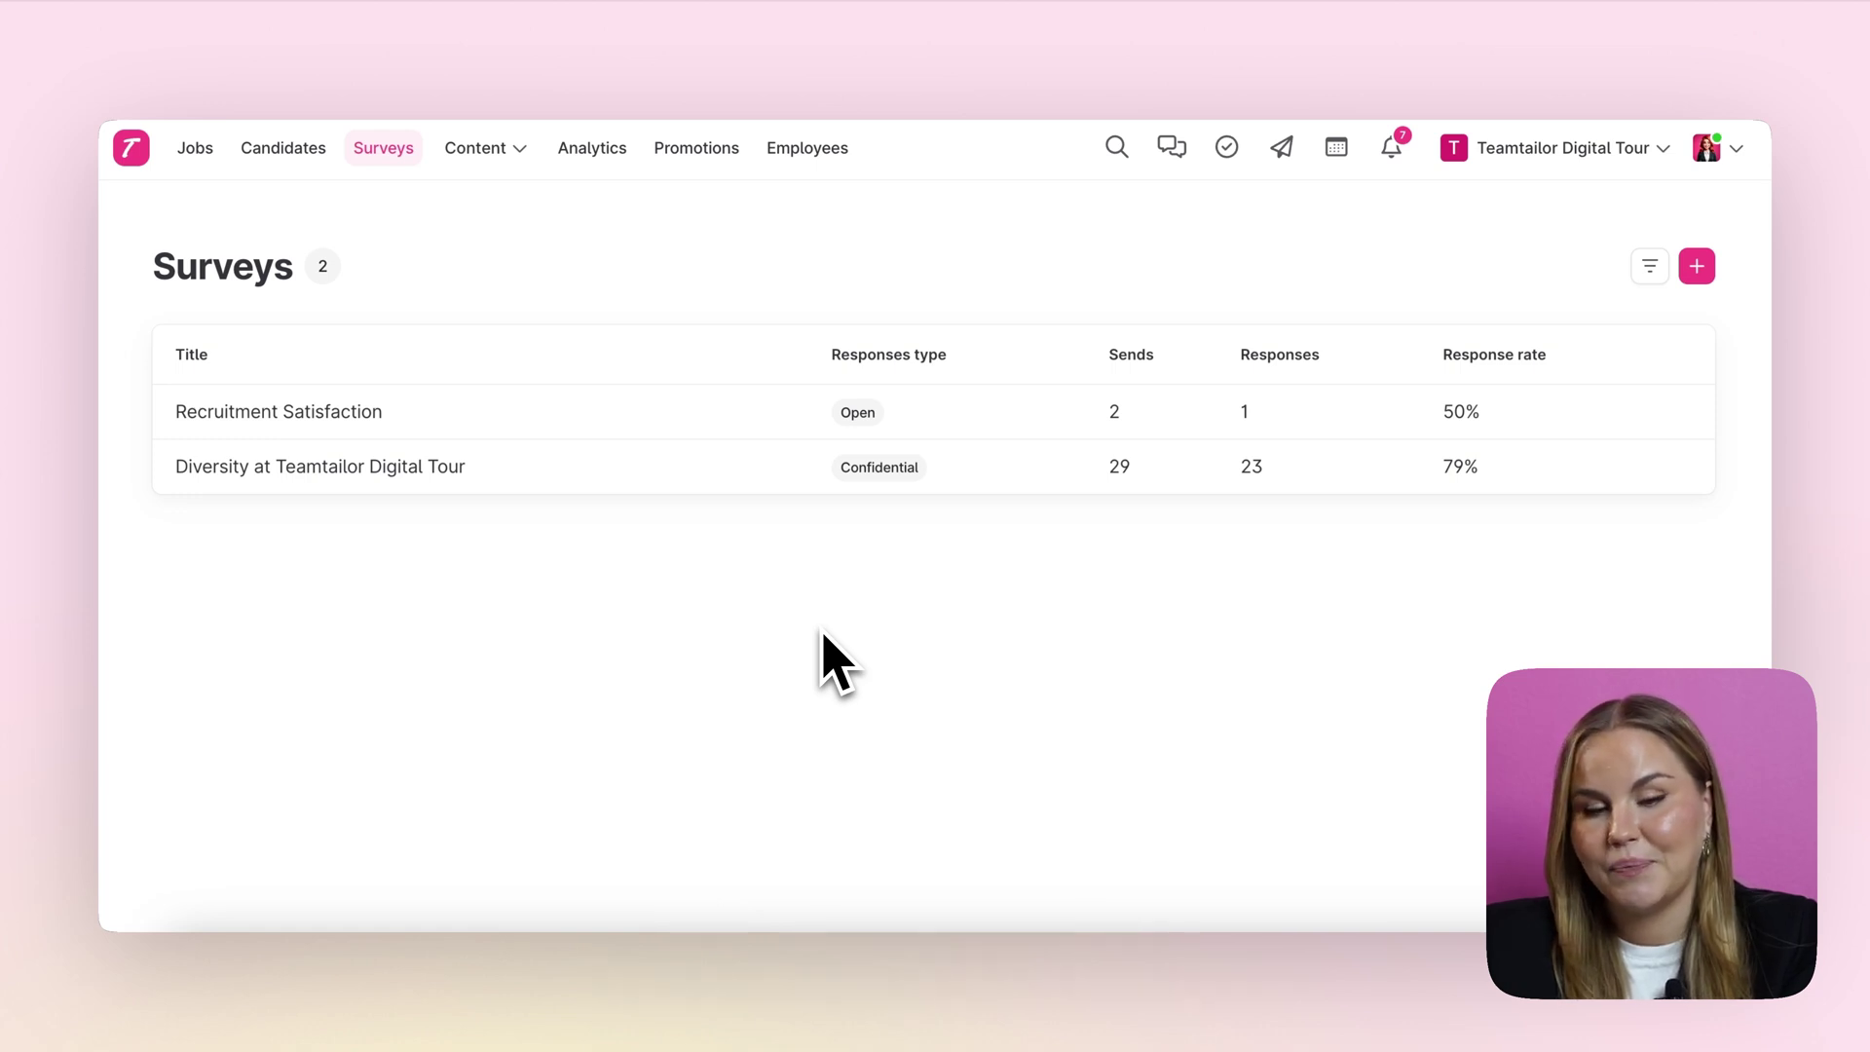
- Open the Diversity at Teamtailor Digital Tour survey results and scroll through its charts
{"action": "left_click", "coordinate": [1008, 477]}
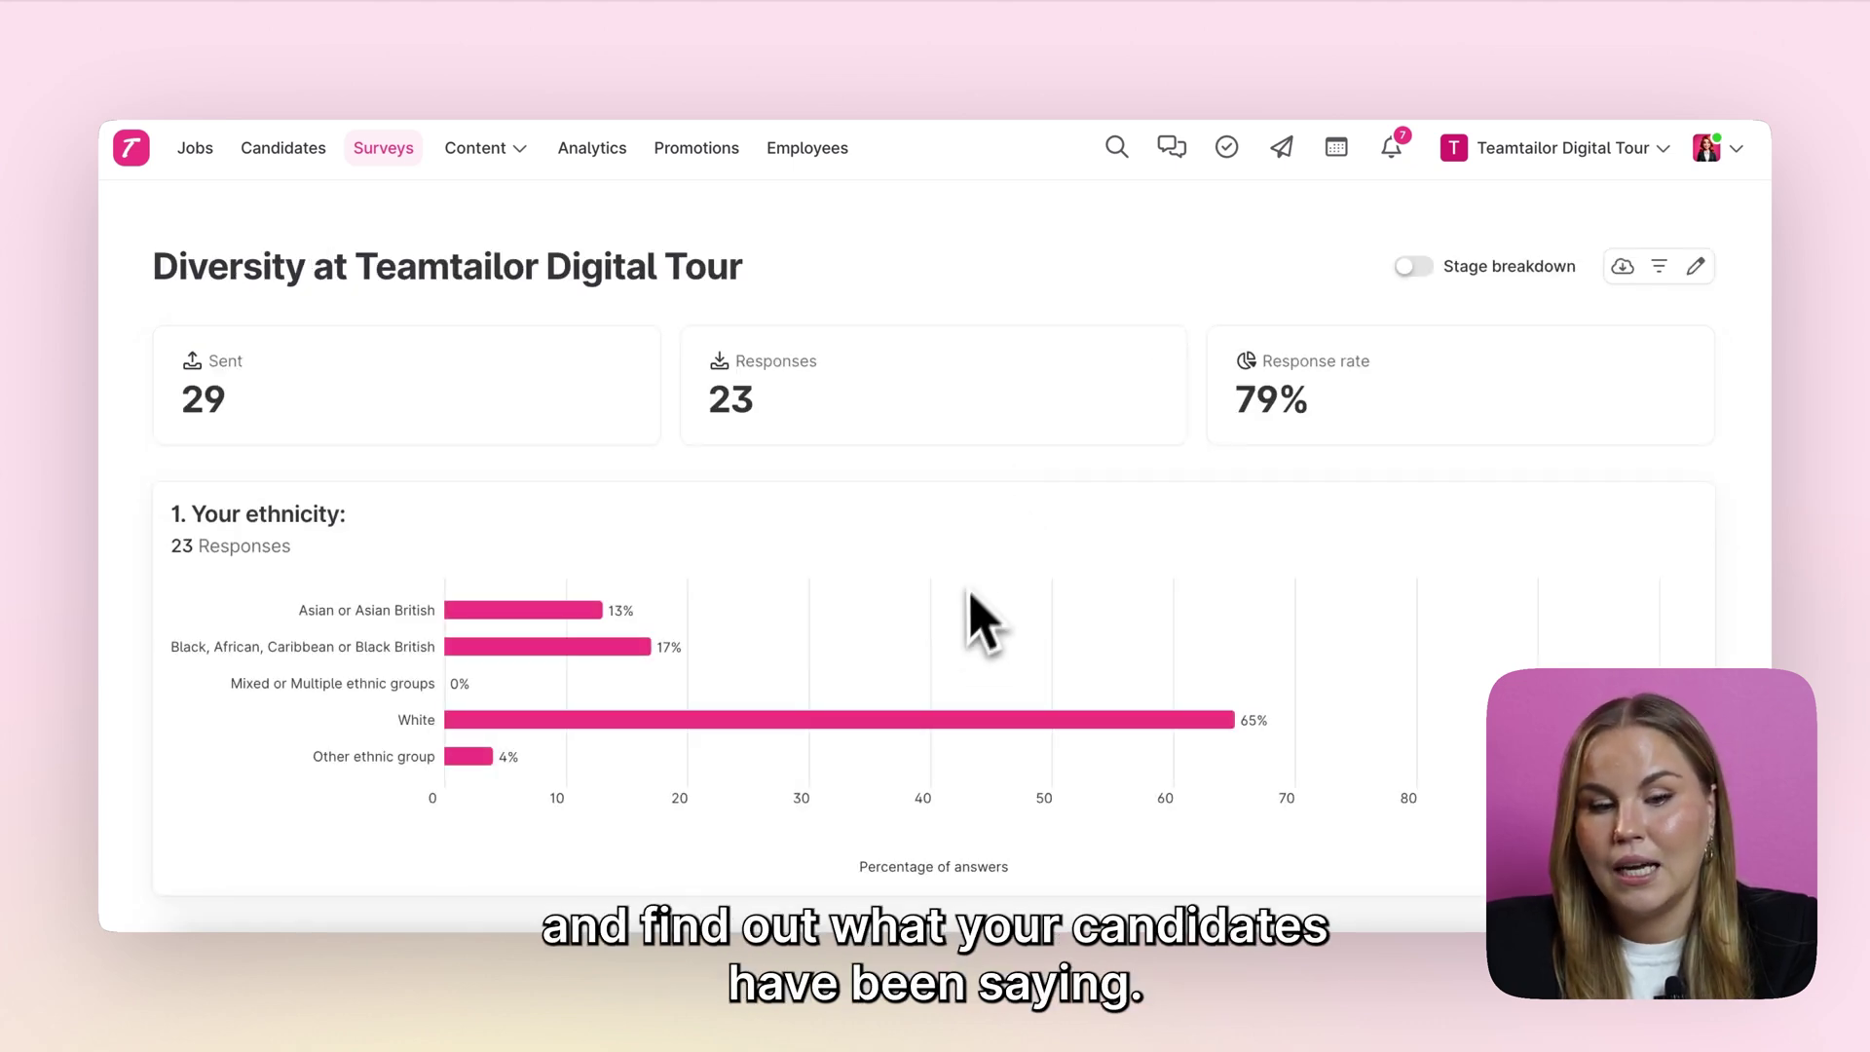
{"action": "scroll", "coordinate": [969, 624], "scroll_direction": "down", "scroll_amount": 3}
{"action": "scroll", "coordinate": [964, 619], "scroll_direction": "down", "scroll_amount": 10}
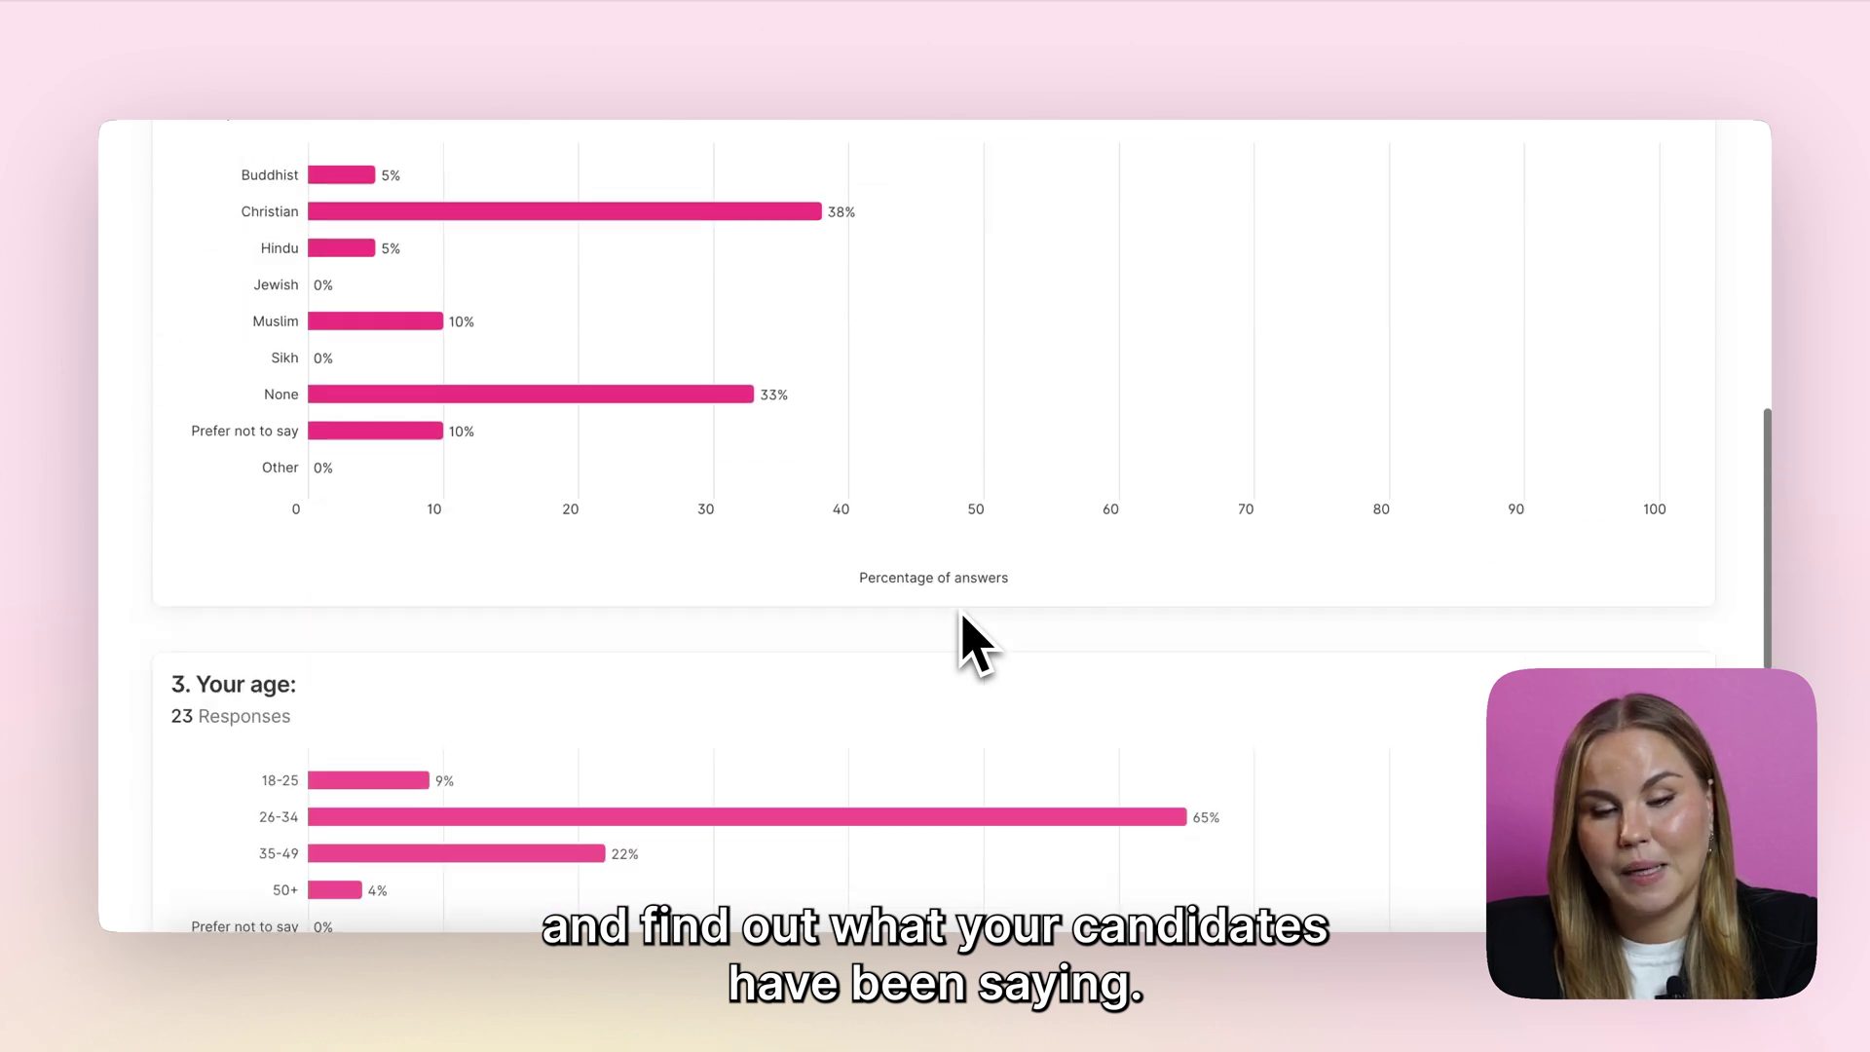
{"action": "scroll", "coordinate": [962, 615], "scroll_direction": "up", "scroll_amount": 12}
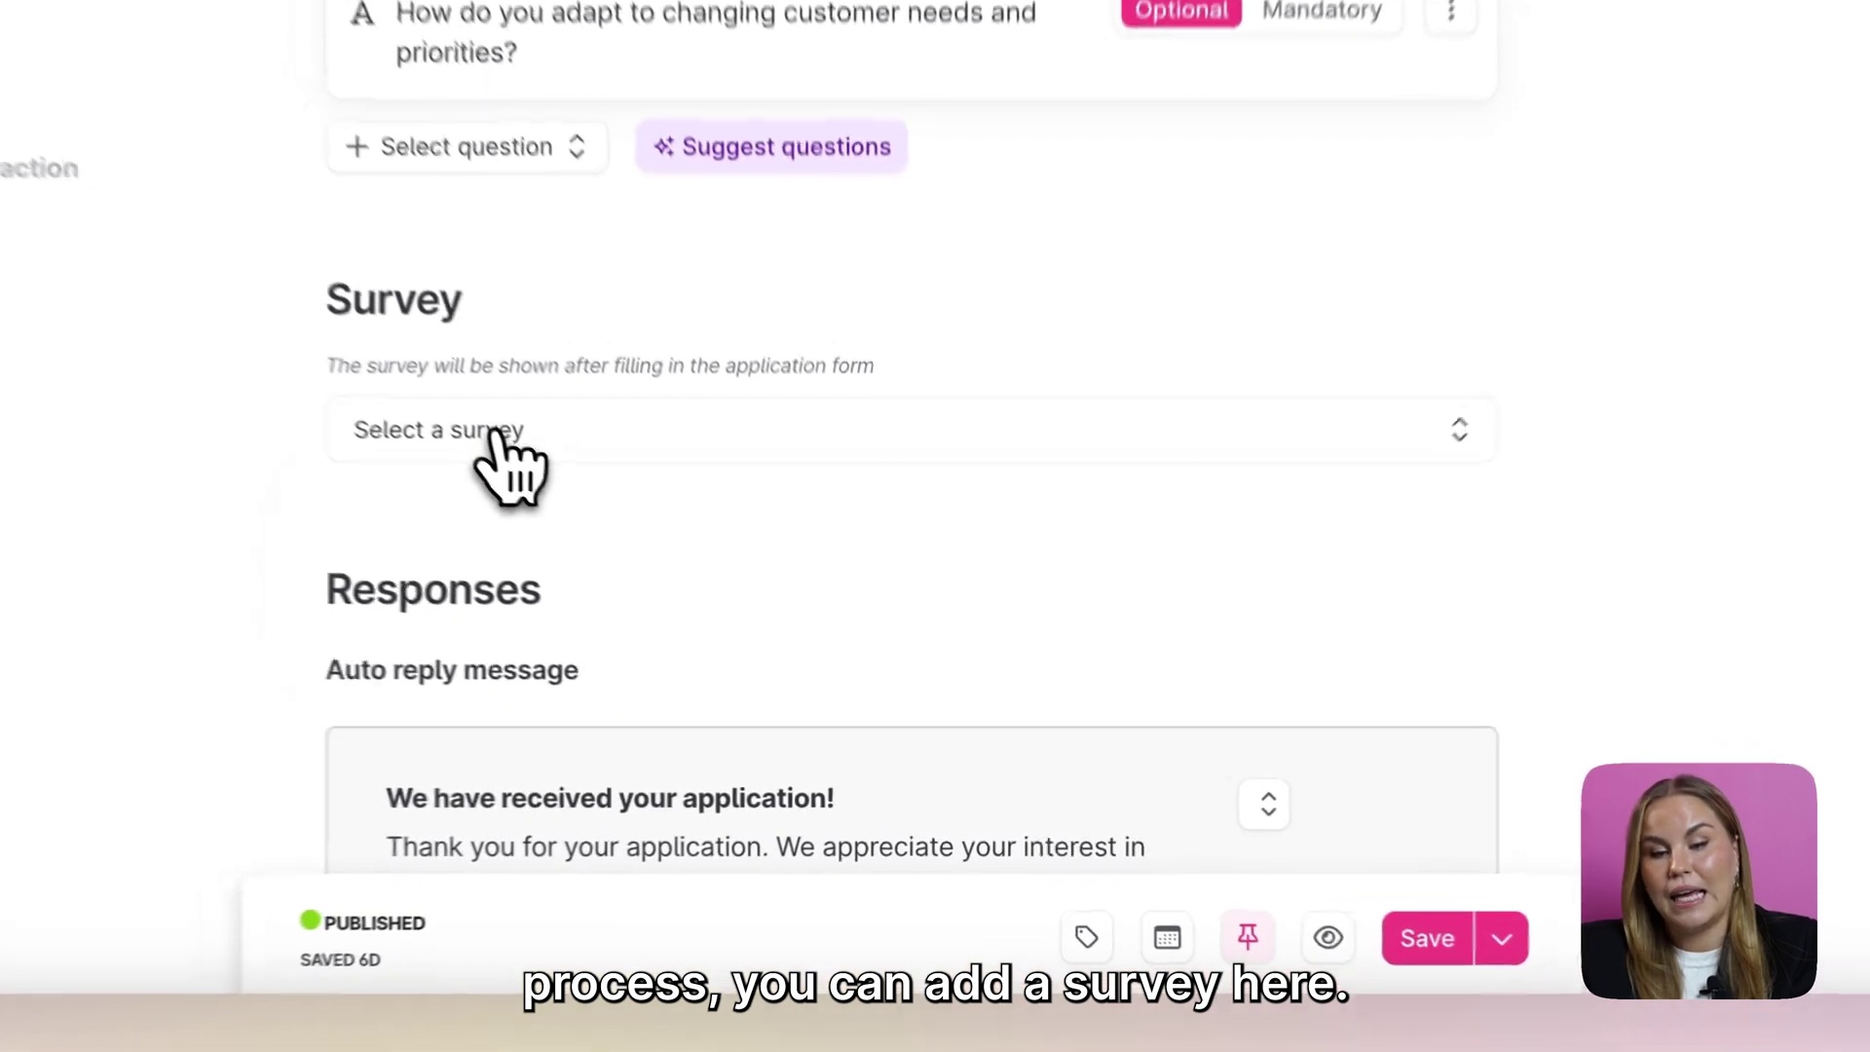
- Attach the Diversity at Teamtailor Digital Tour survey to the job's application form
{"action": "left_click", "coordinate": [653, 546]}
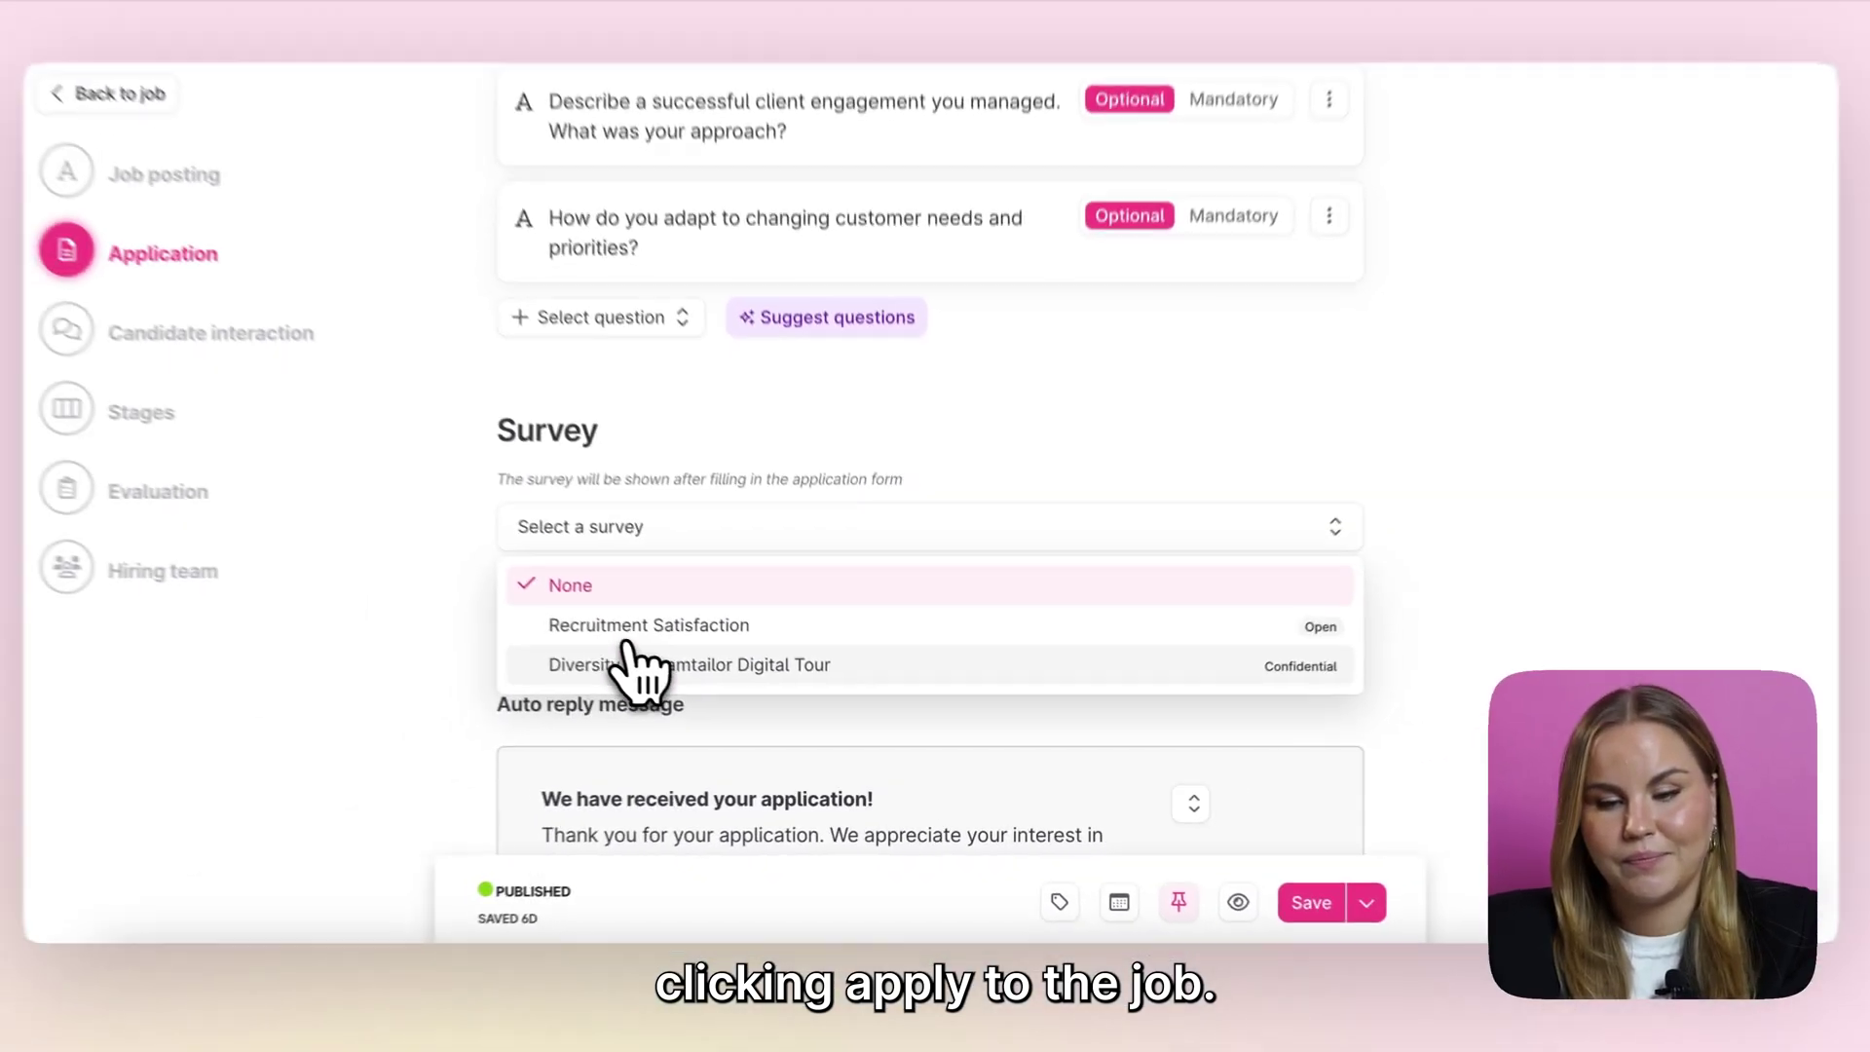
{"action": "left_click", "coordinate": [458, 601]}
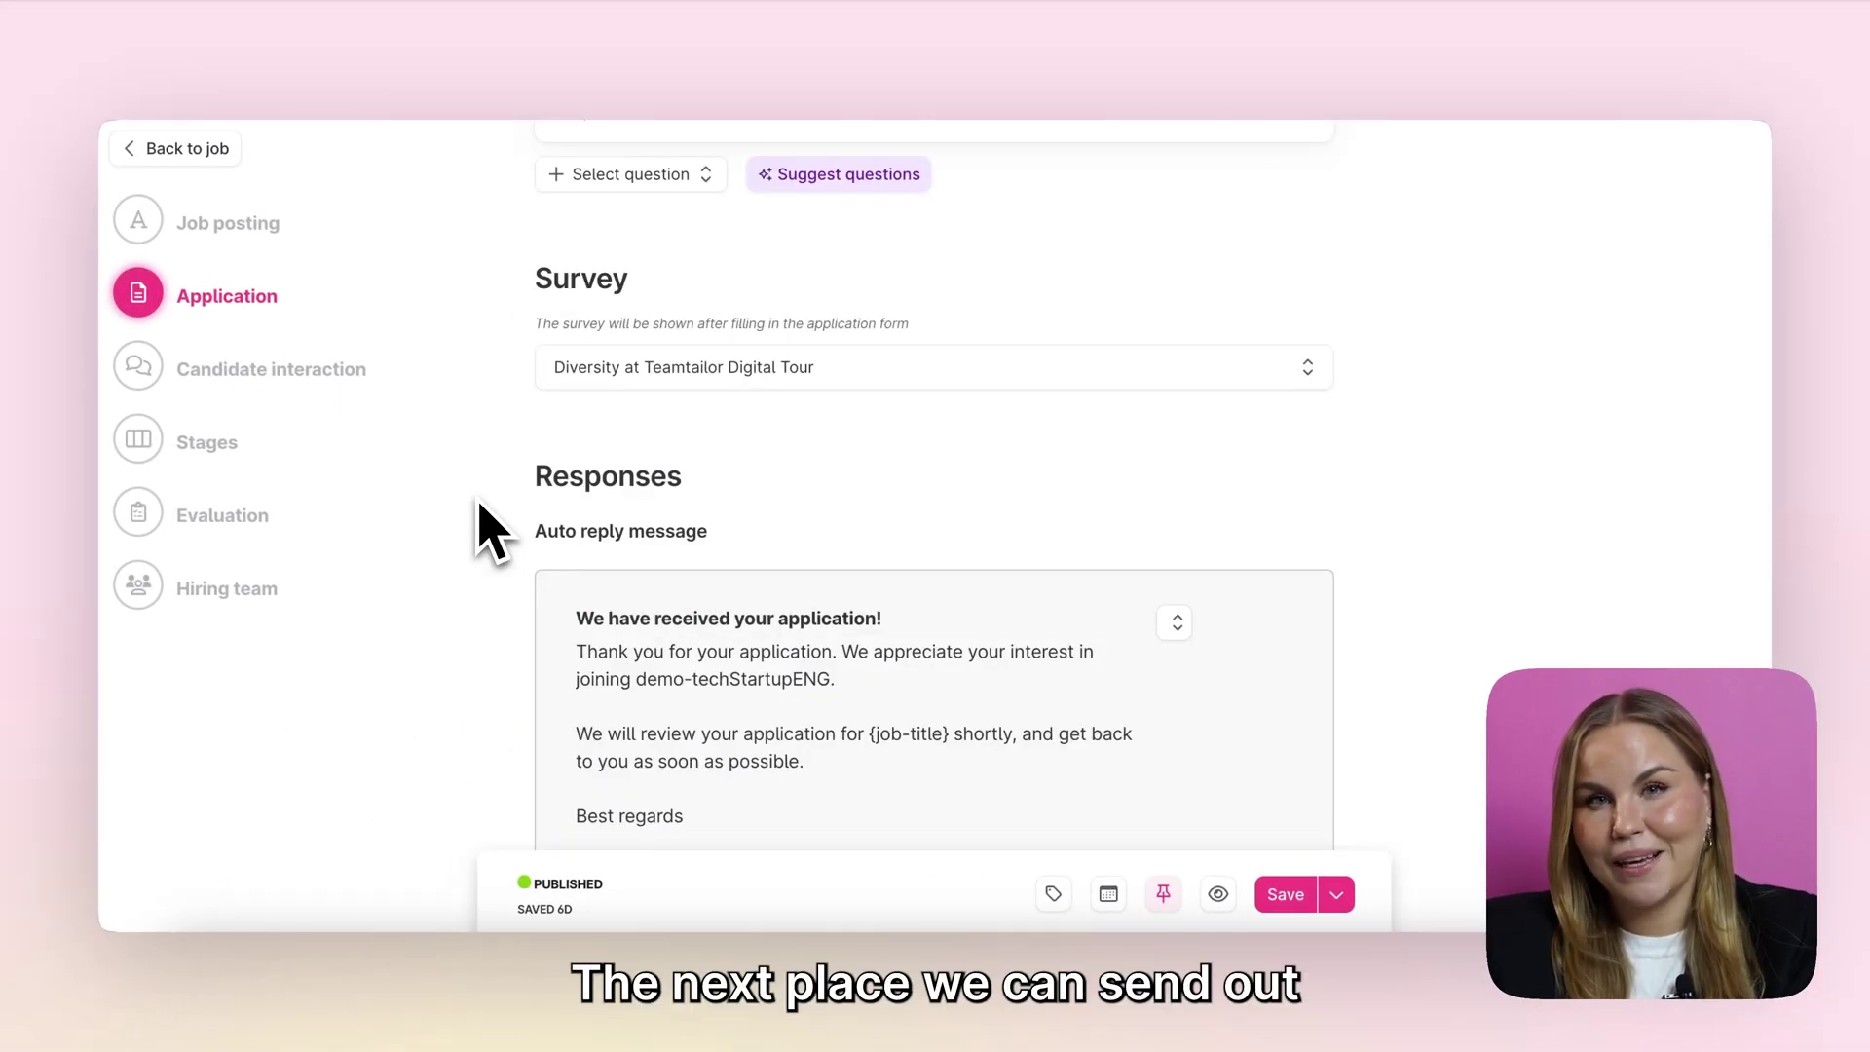
{"action": "left_click", "coordinate": [185, 446]}
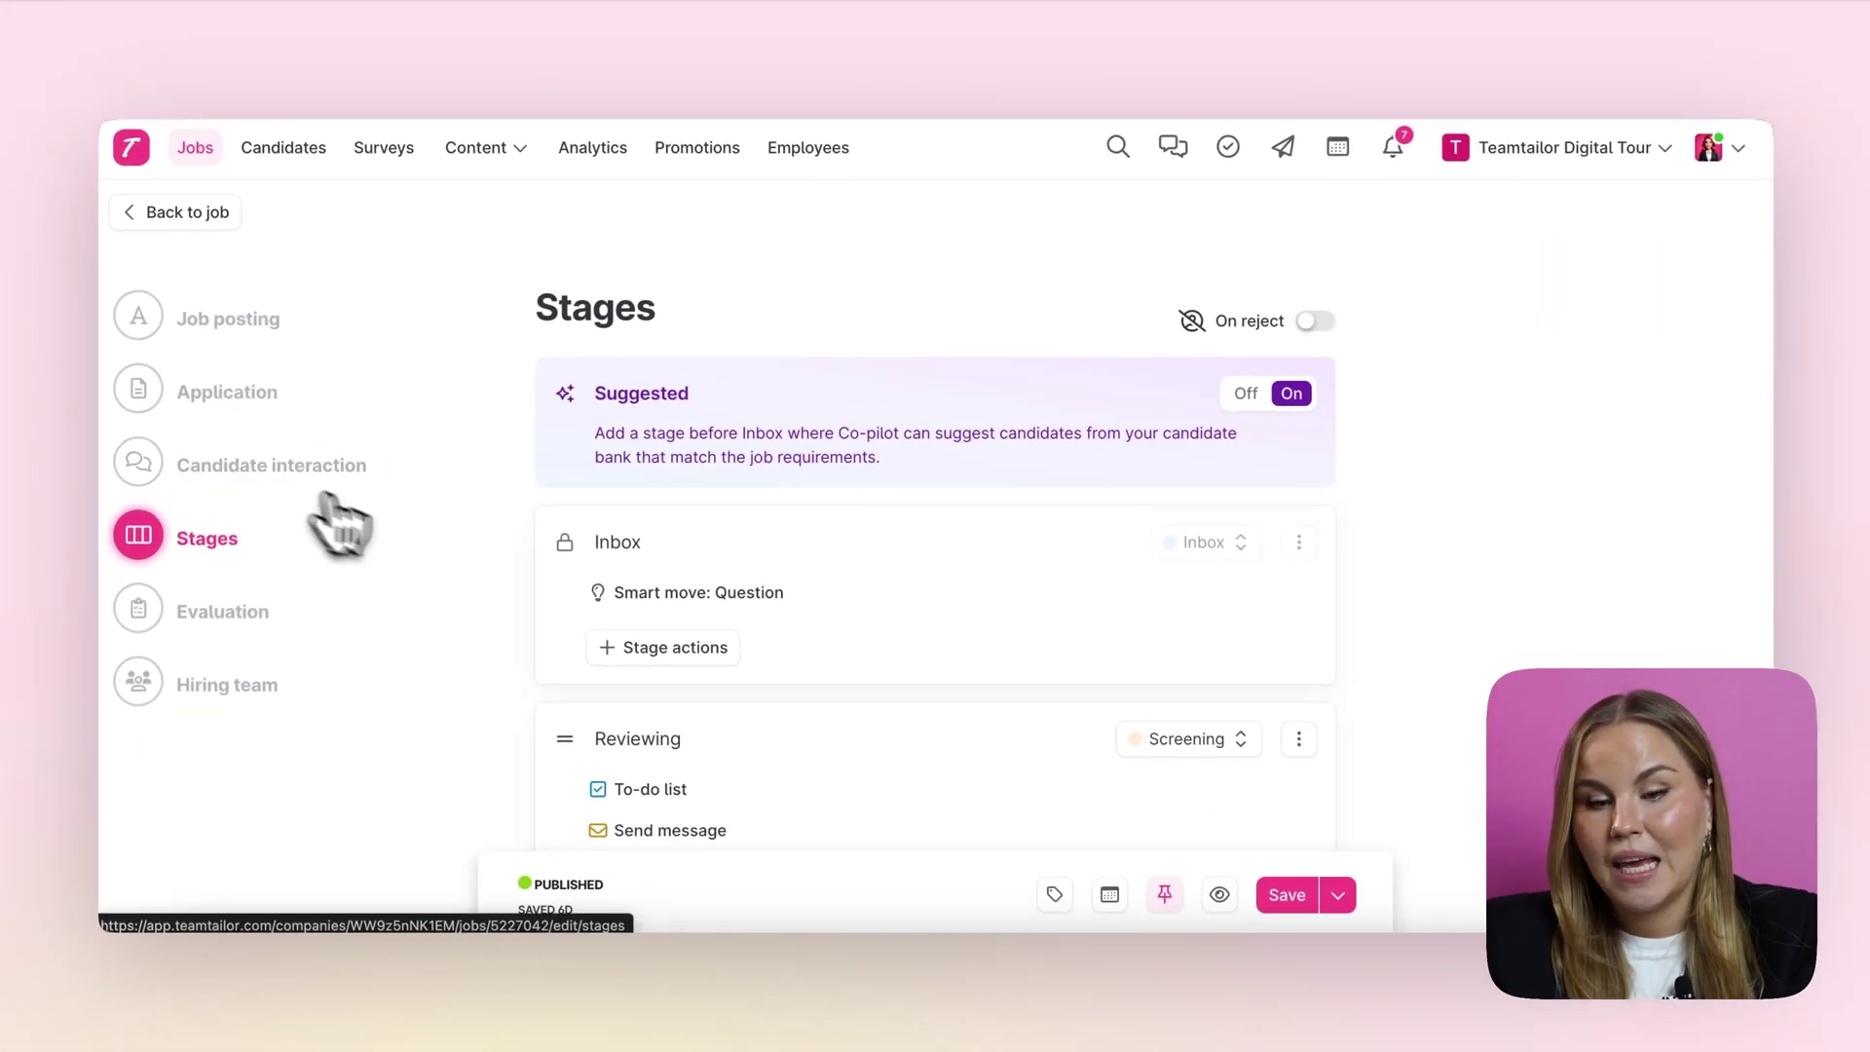
- Add a Send survey trigger to the job's Reviewing stage
{"action": "scroll", "coordinate": [466, 596], "scroll_direction": "down", "scroll_amount": 4}
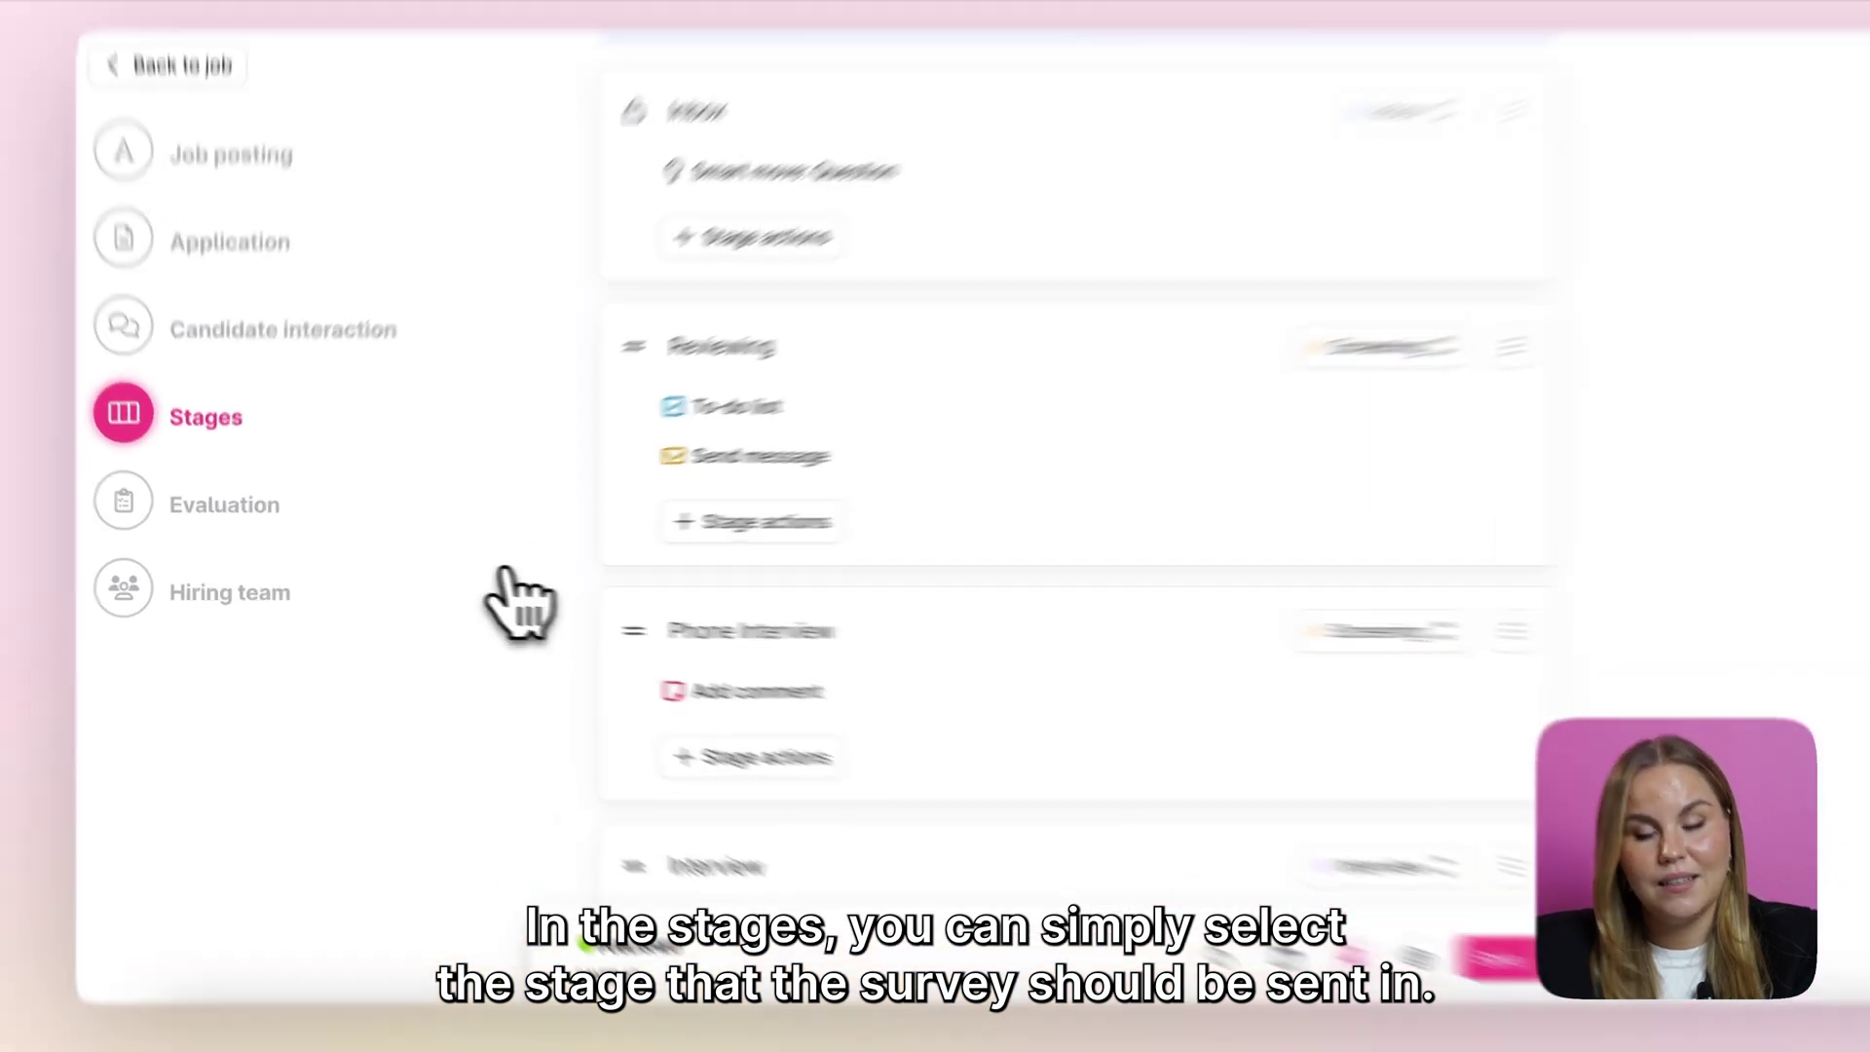
{"action": "left_click", "coordinate": [687, 530]}
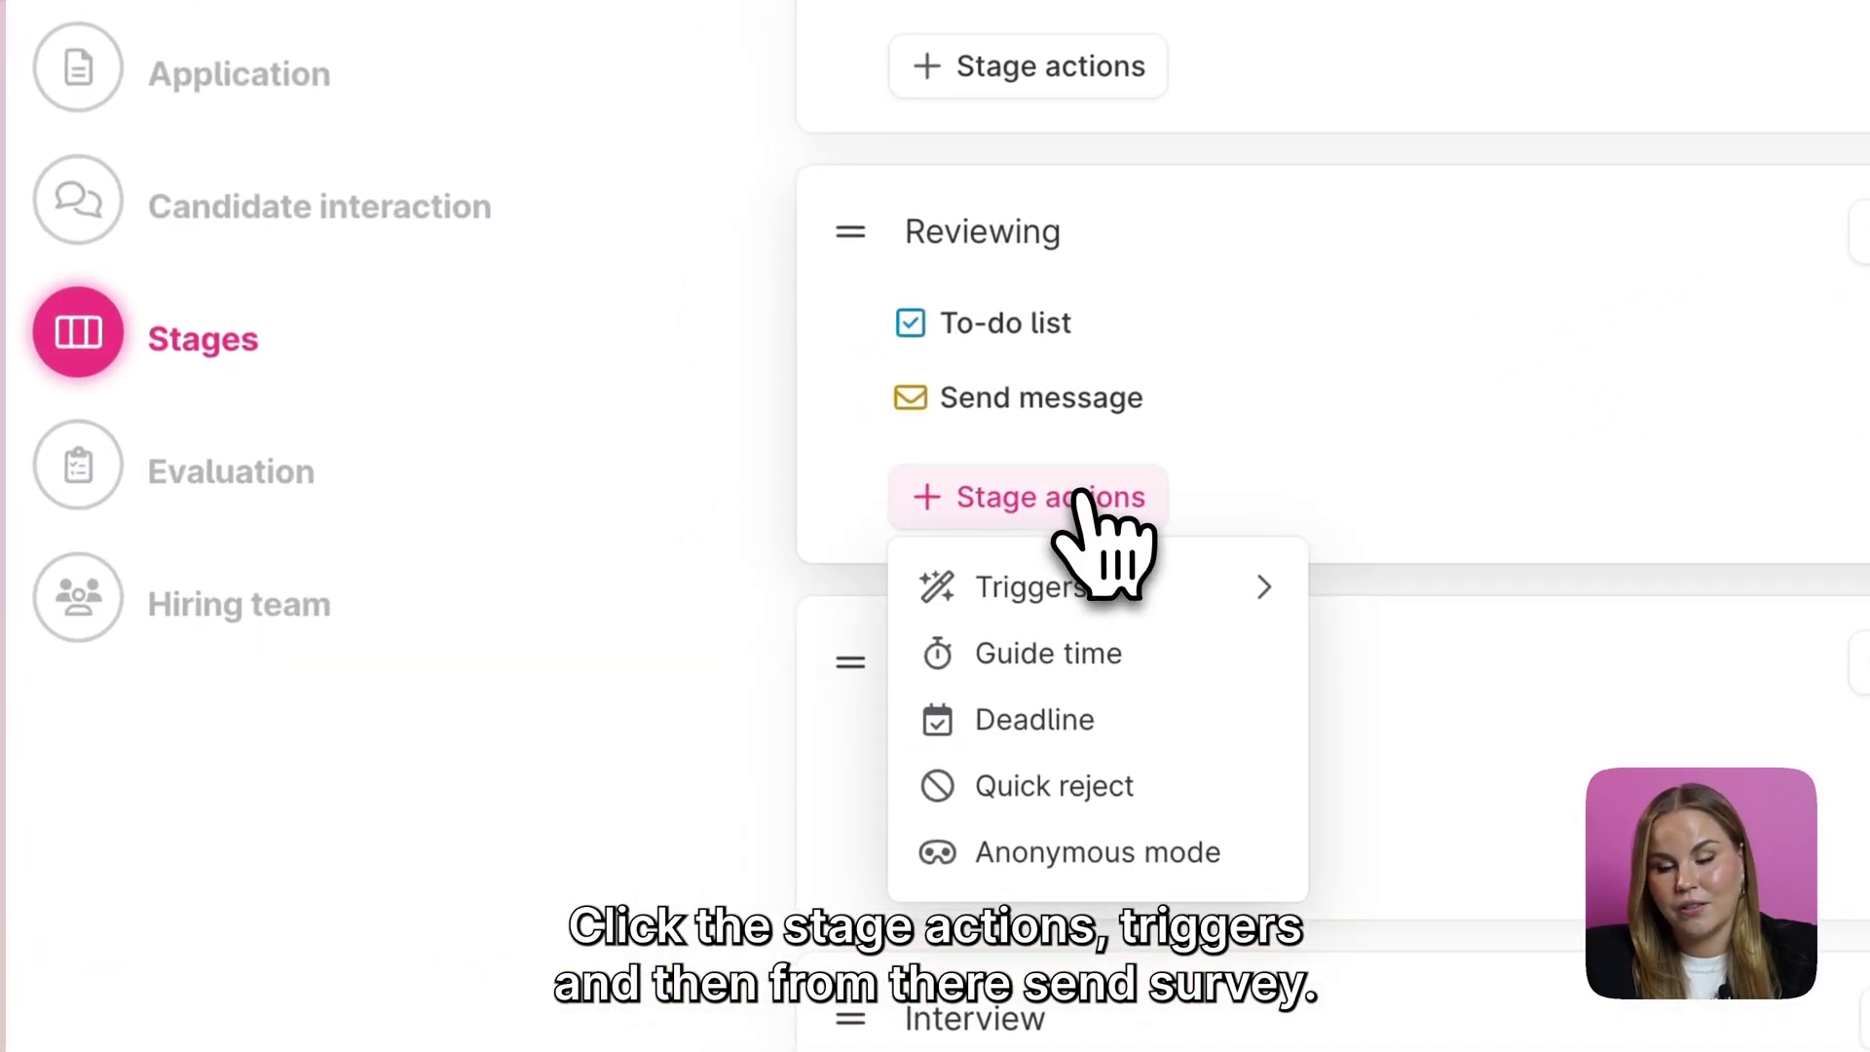
{"action": "left_click", "coordinate": [1110, 586]}
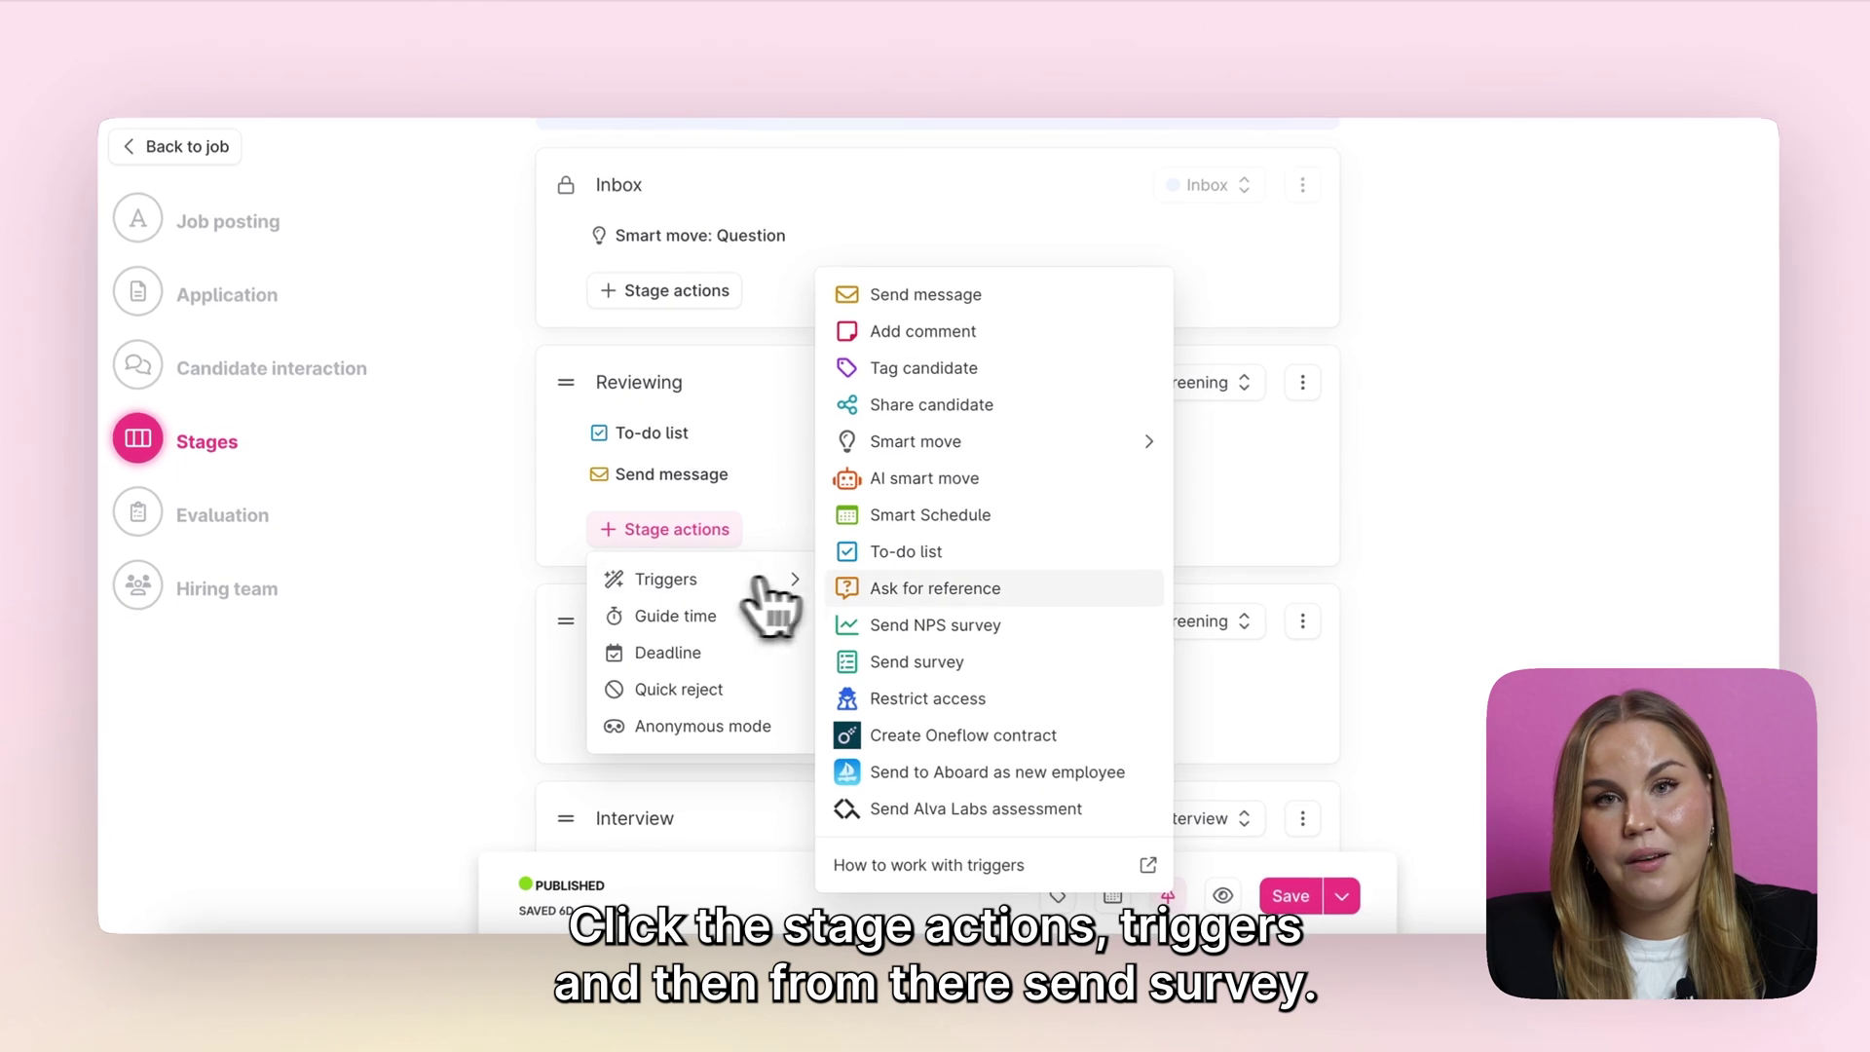
{"action": "left_click", "coordinate": [896, 662]}
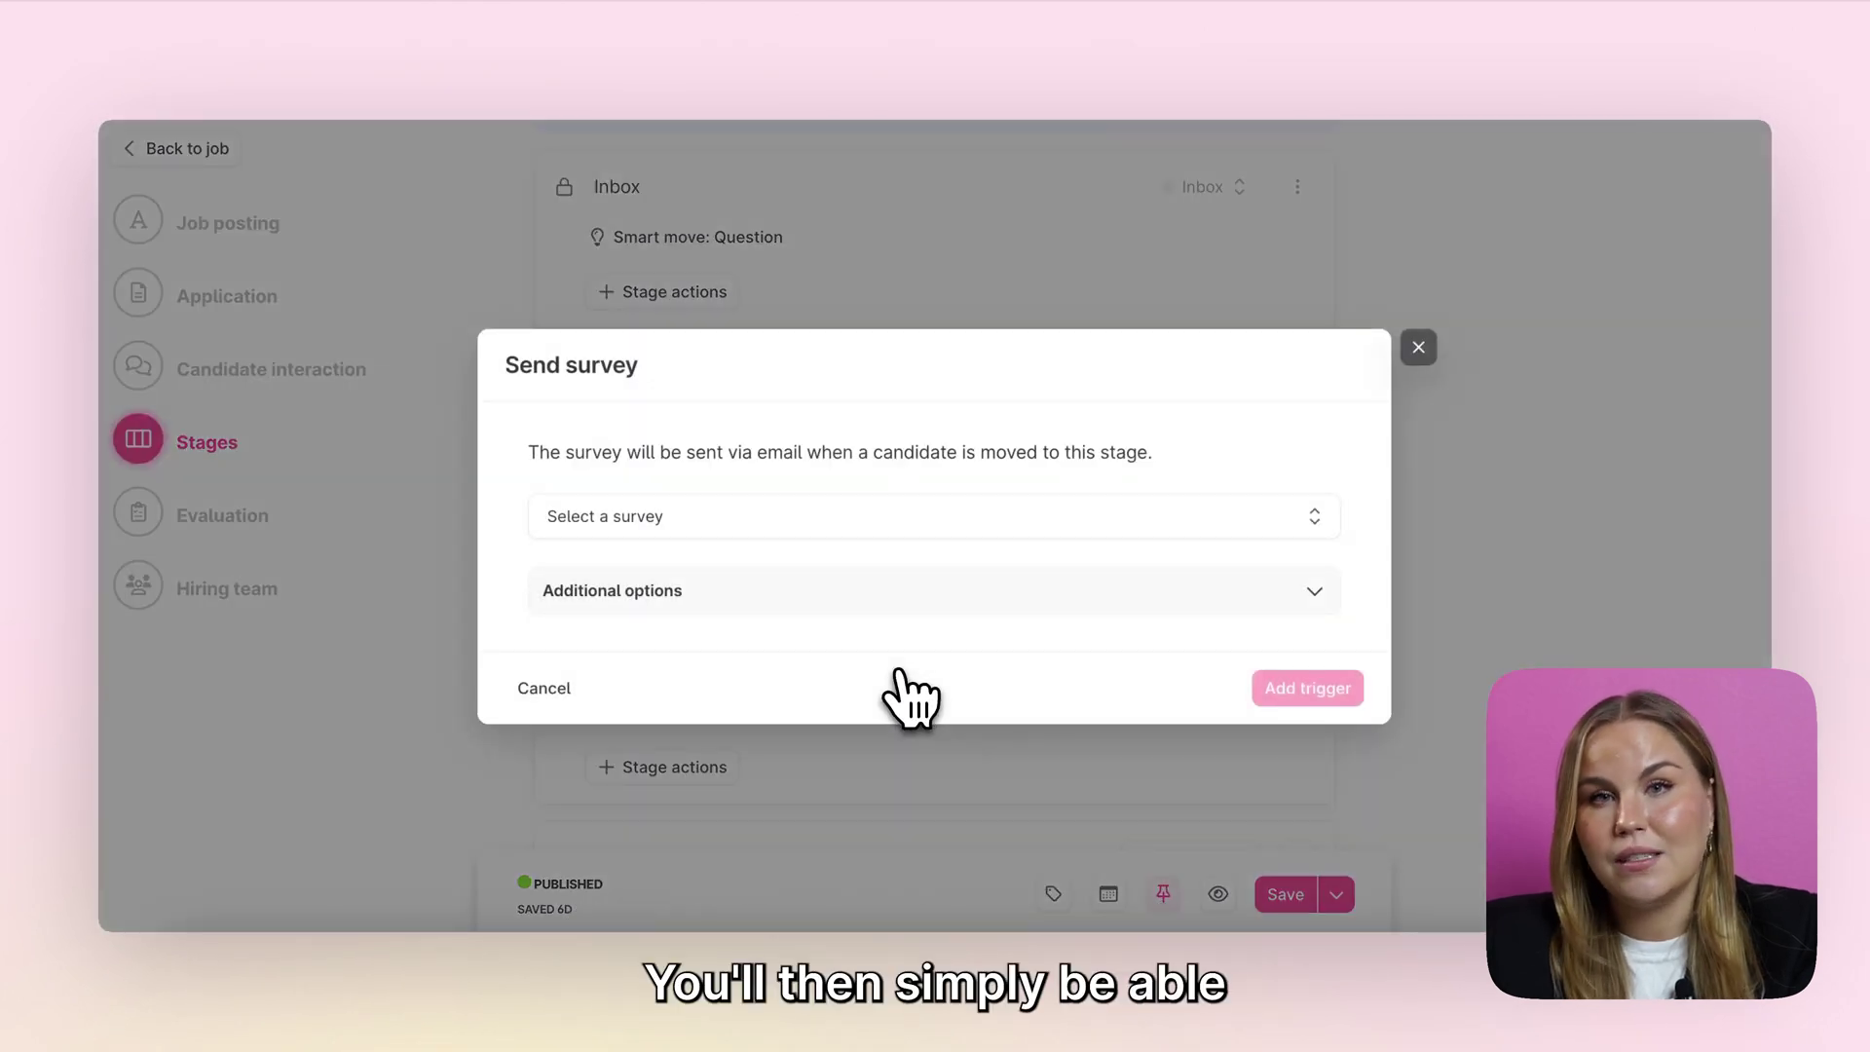
{"action": "left_click", "coordinate": [879, 518]}
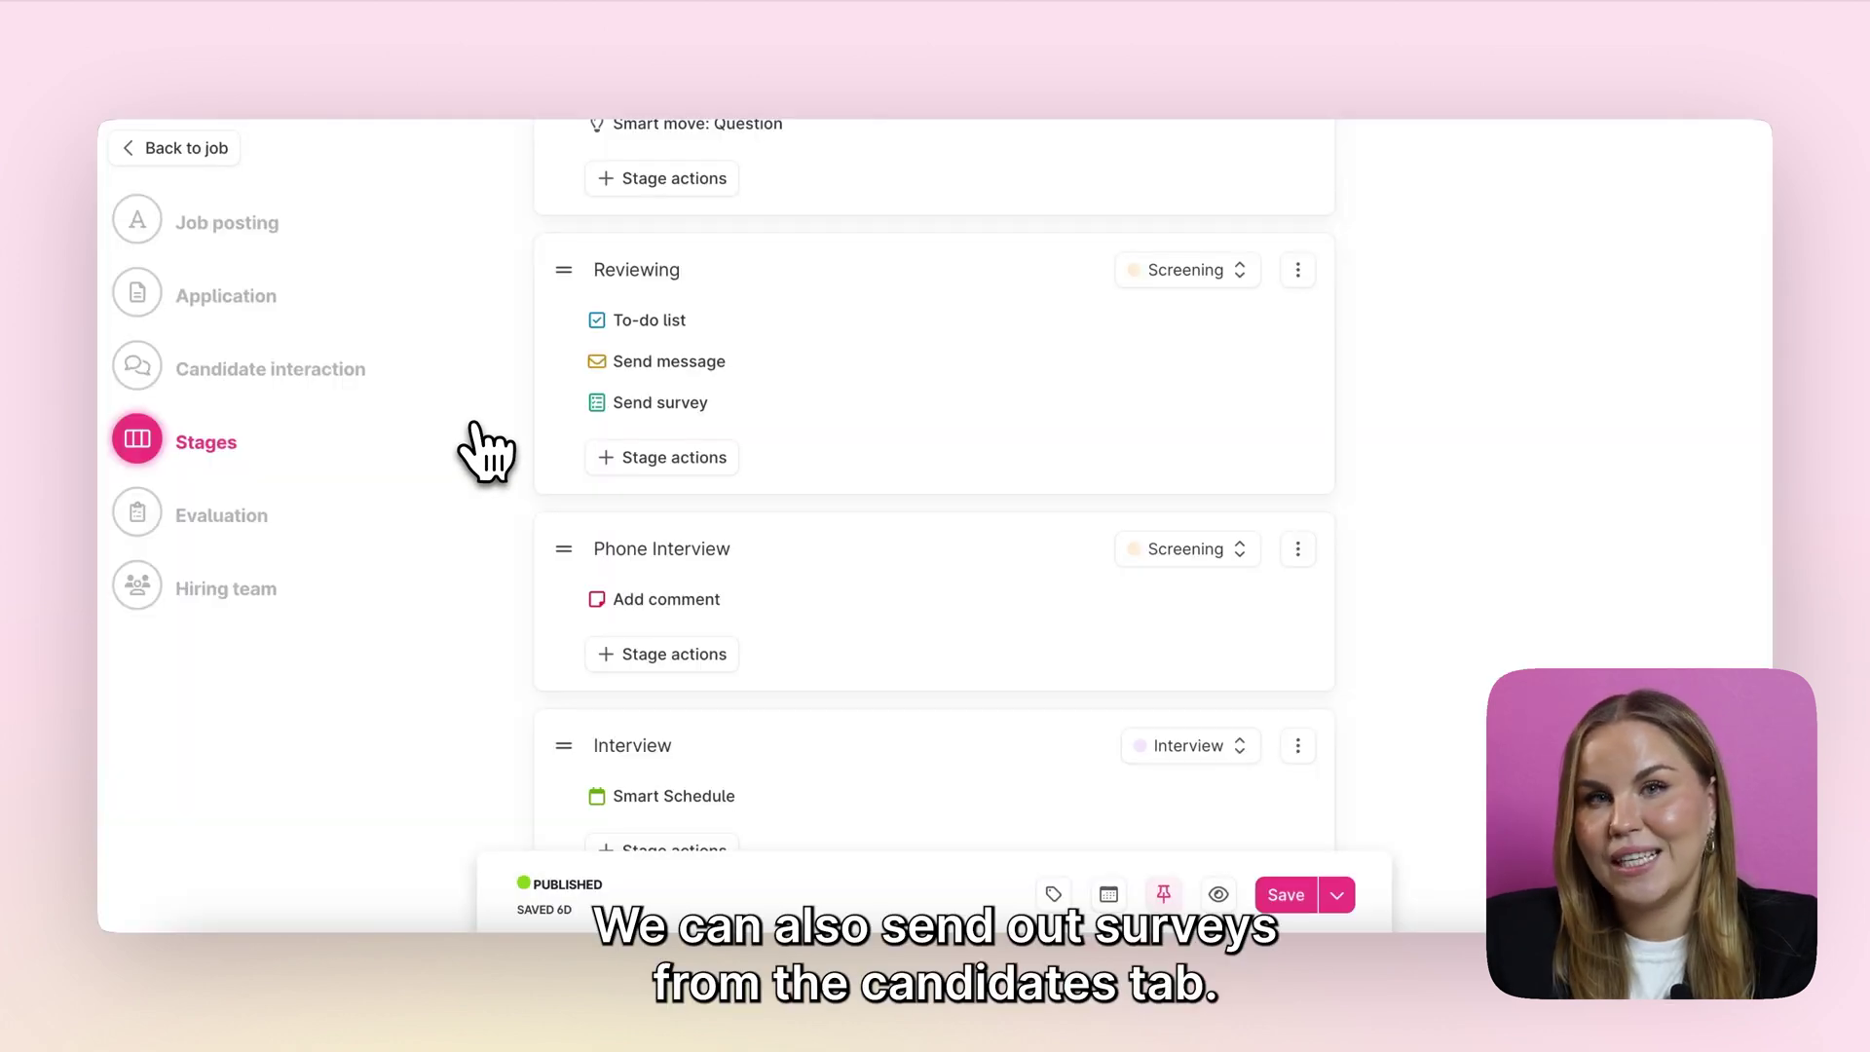
{"action": "scroll", "coordinate": [474, 429], "scroll_direction": "up", "scroll_amount": 5}
- Bulk-select four candidates and bring up Send survey for them, closing it without sending
{"action": "left_click", "coordinate": [283, 149]}
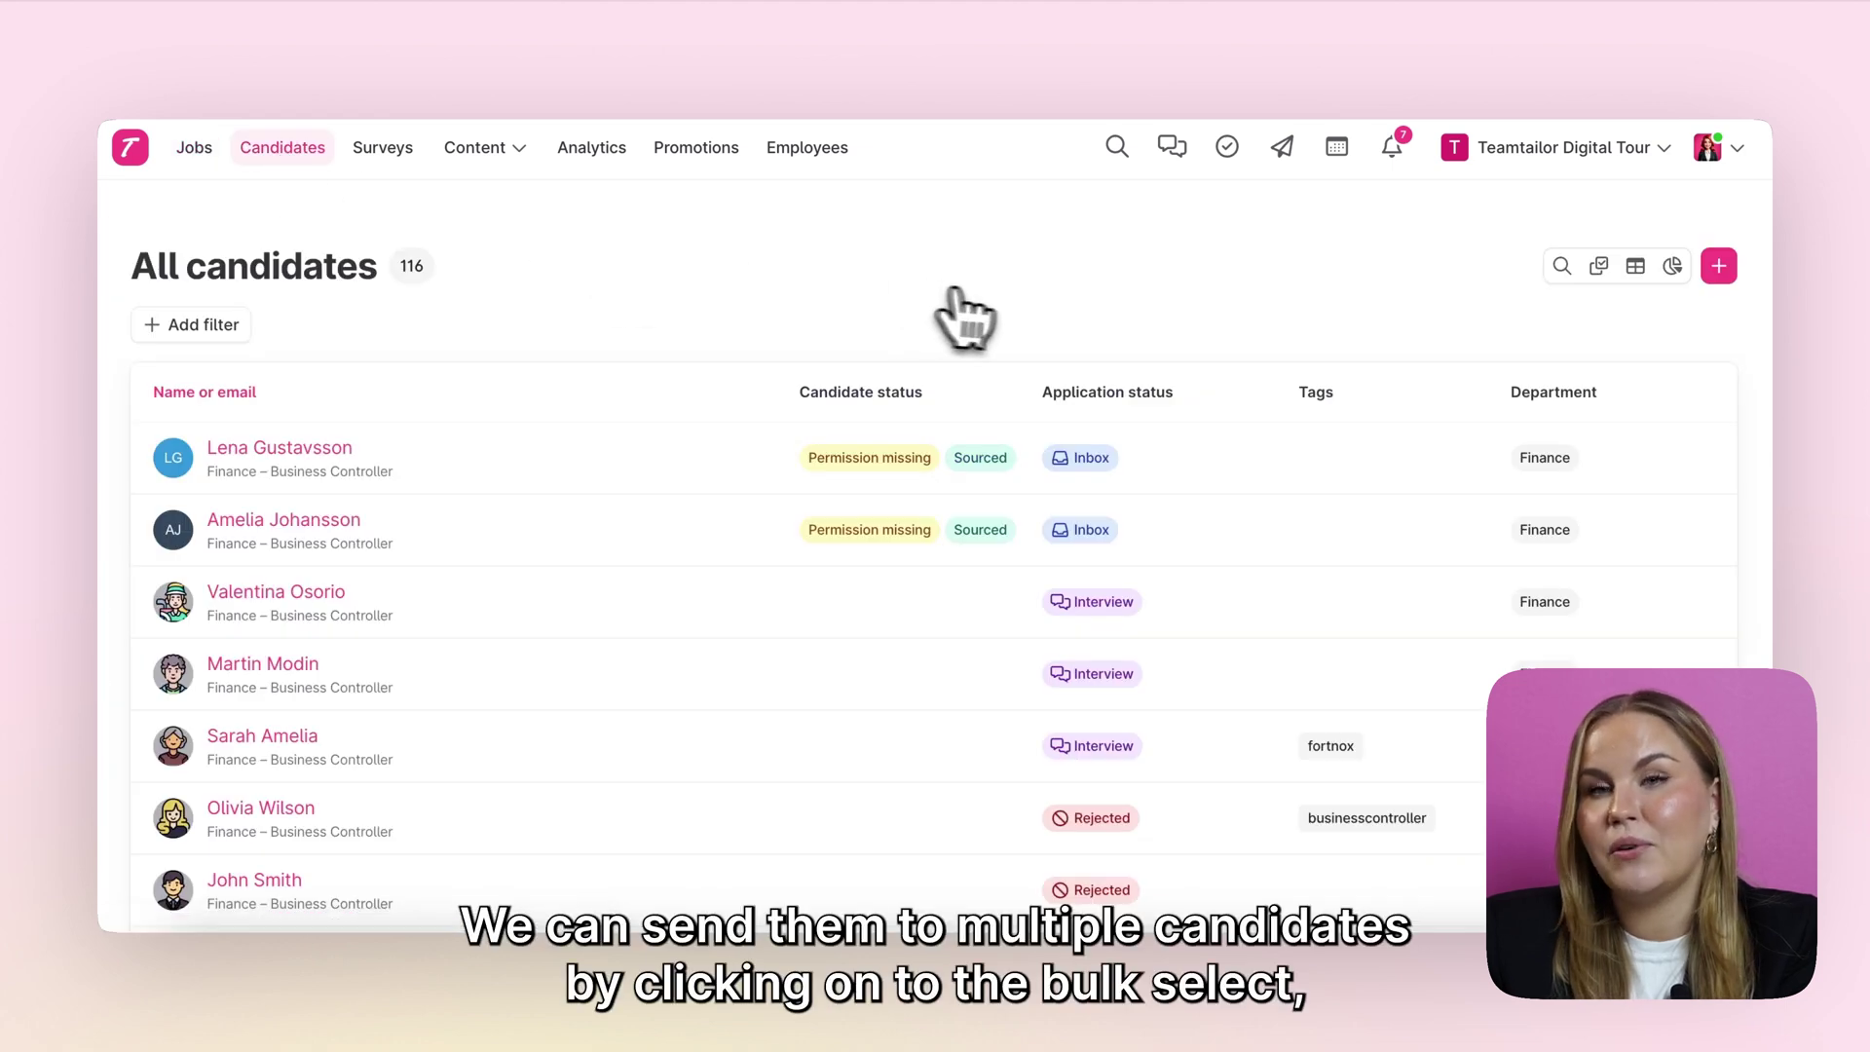
{"action": "left_click", "coordinate": [1598, 266]}
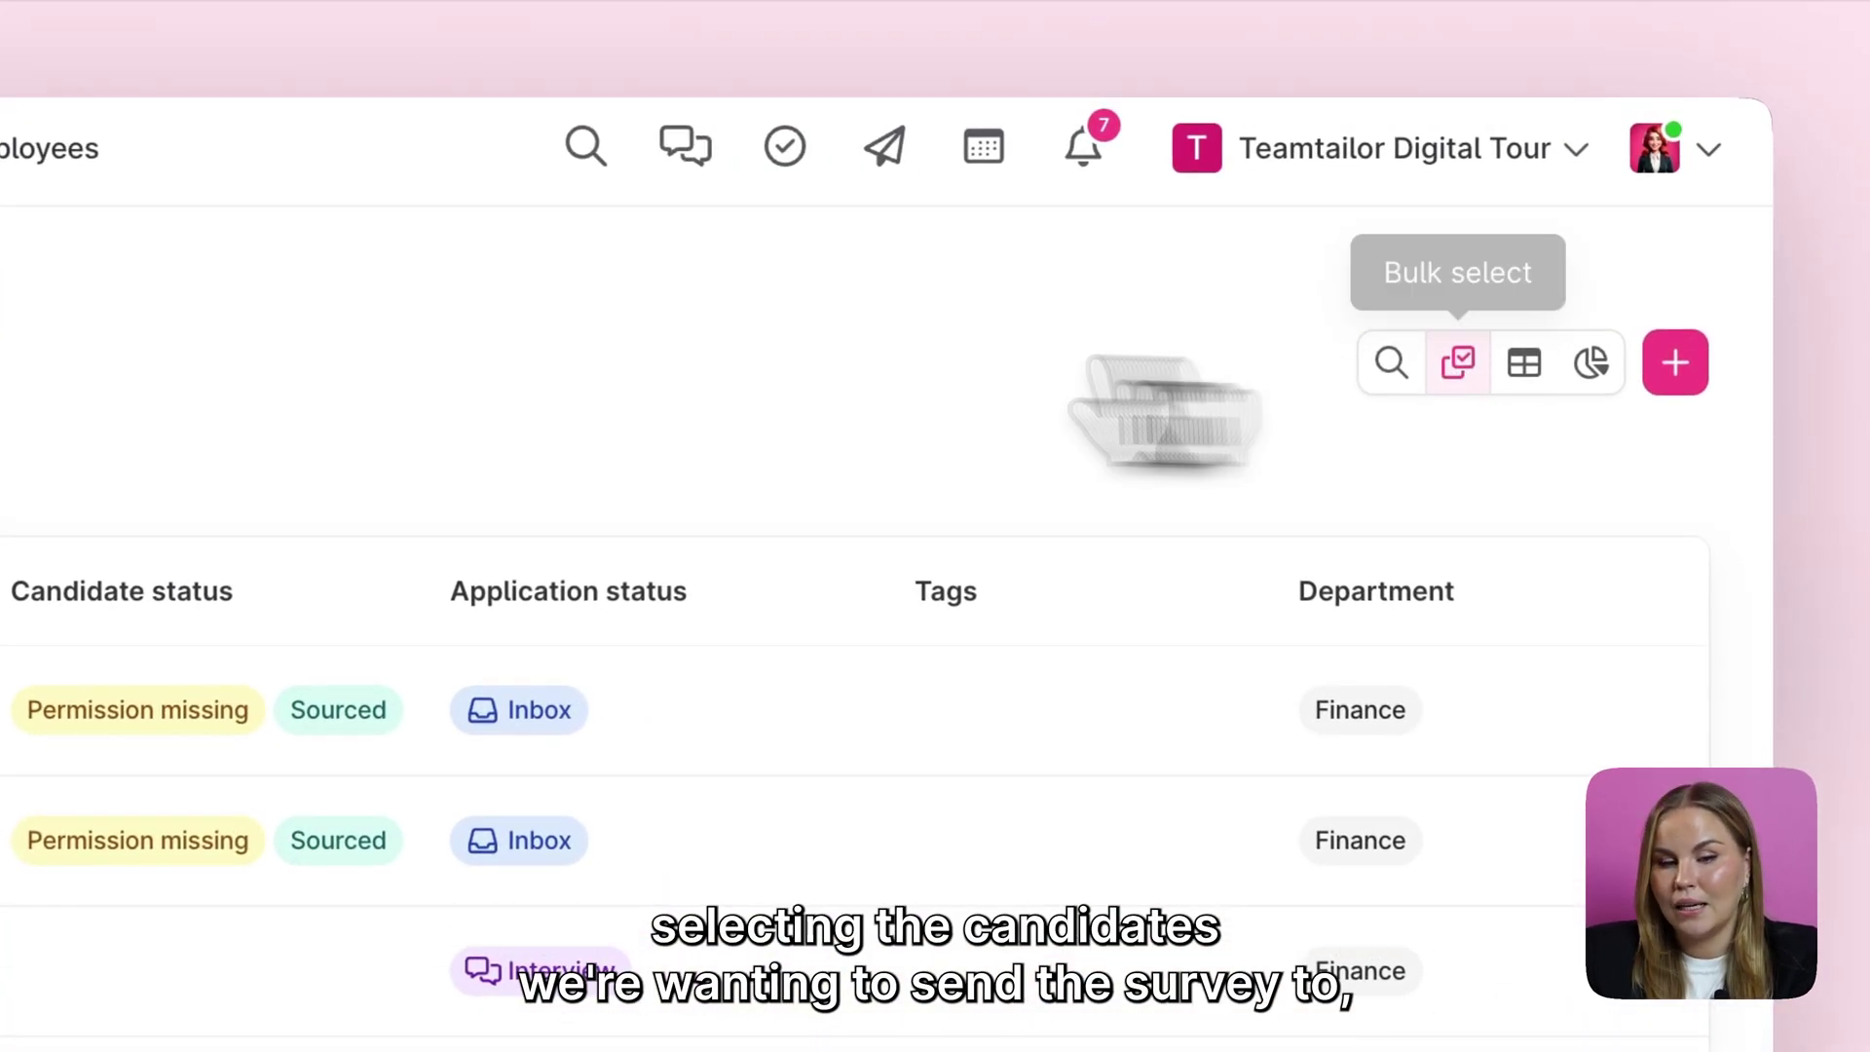
{"action": "left_click", "coordinate": [185, 456]}
{"action": "left_click", "coordinate": [200, 530]}
{"action": "left_click", "coordinate": [207, 608]}
{"action": "left_click", "coordinate": [218, 671]}
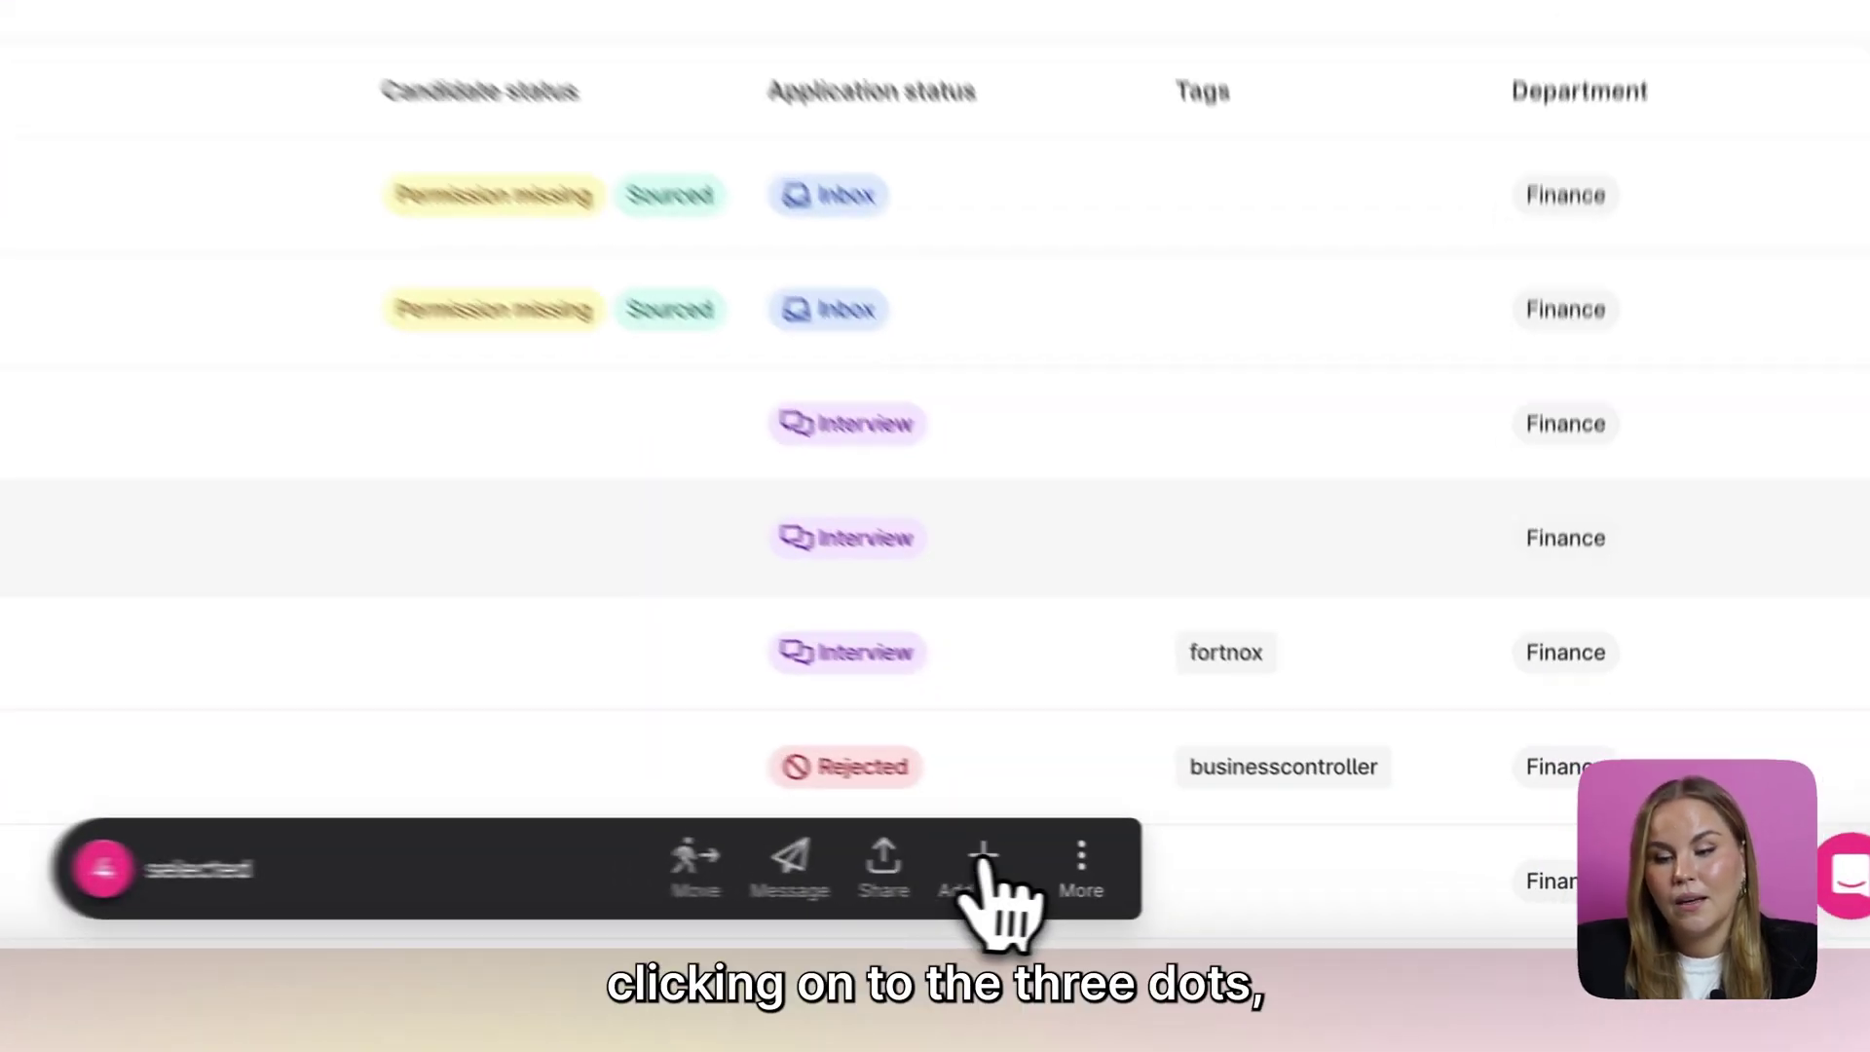
{"action": "left_click", "coordinate": [1239, 874]}
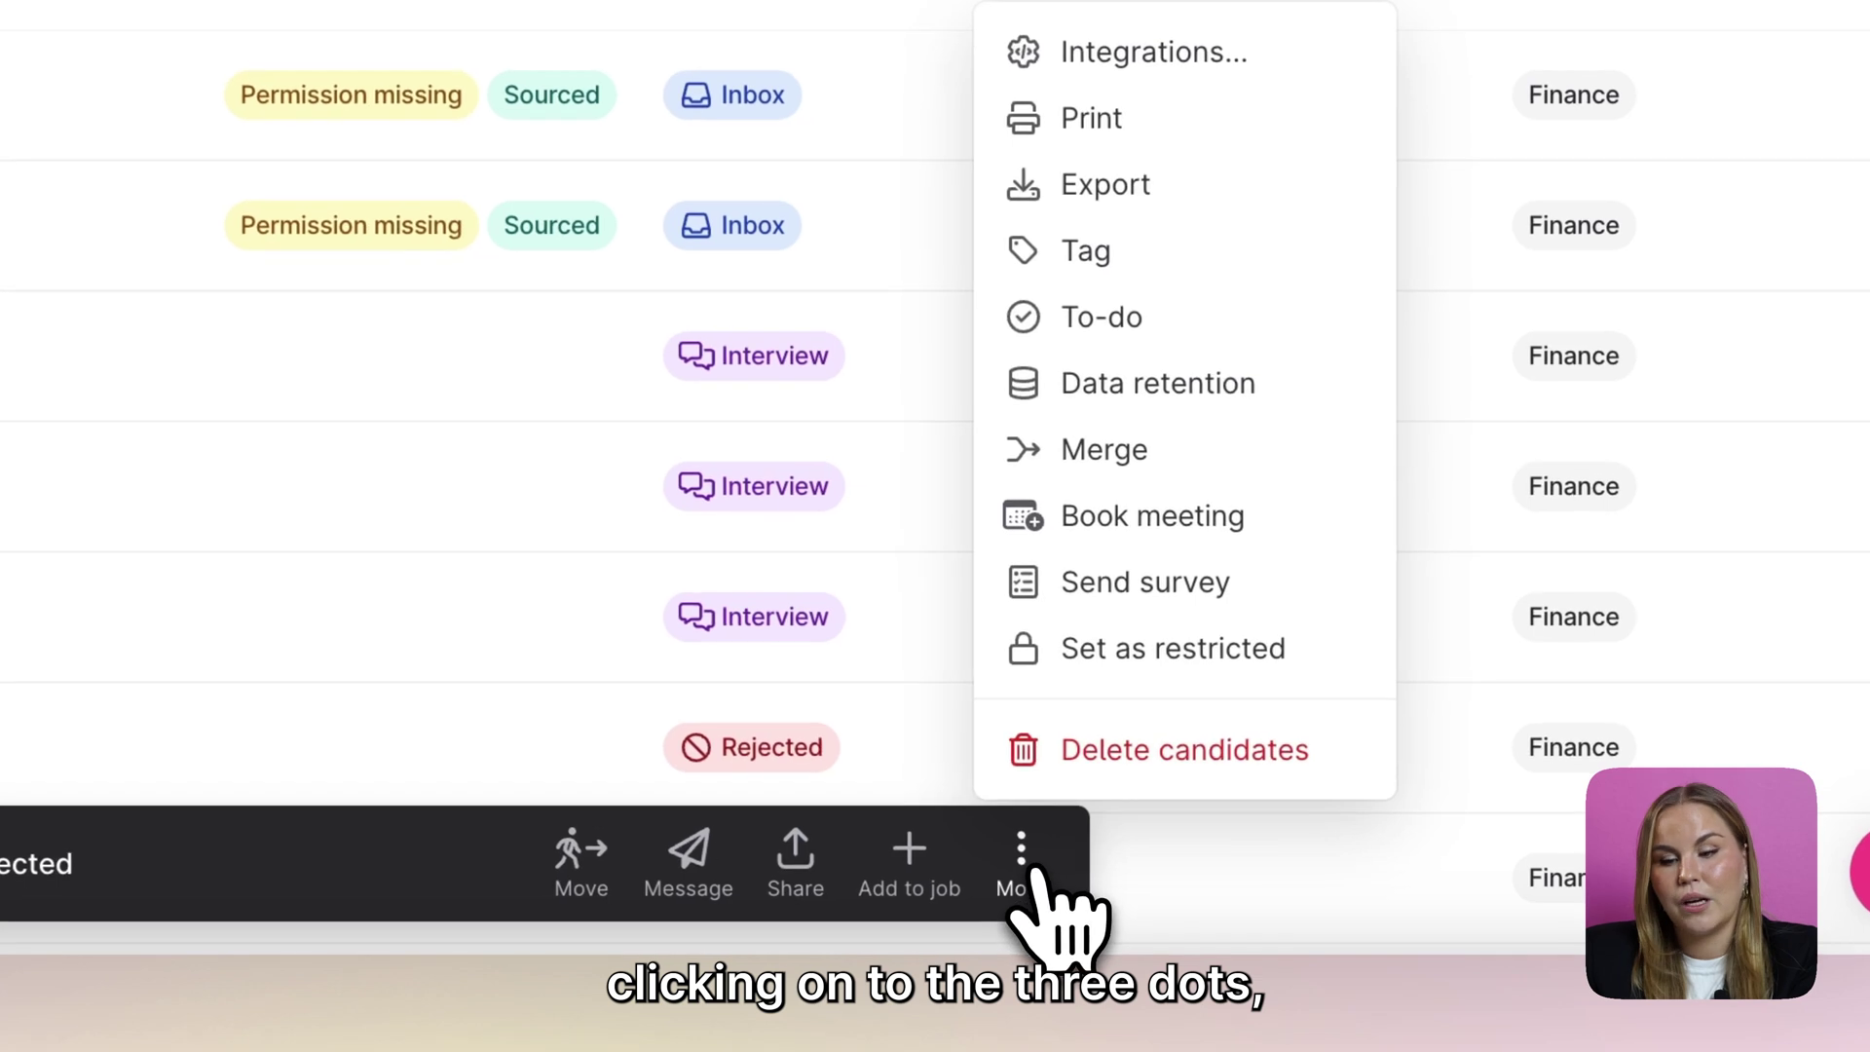
{"action": "left_click", "coordinate": [1217, 589]}
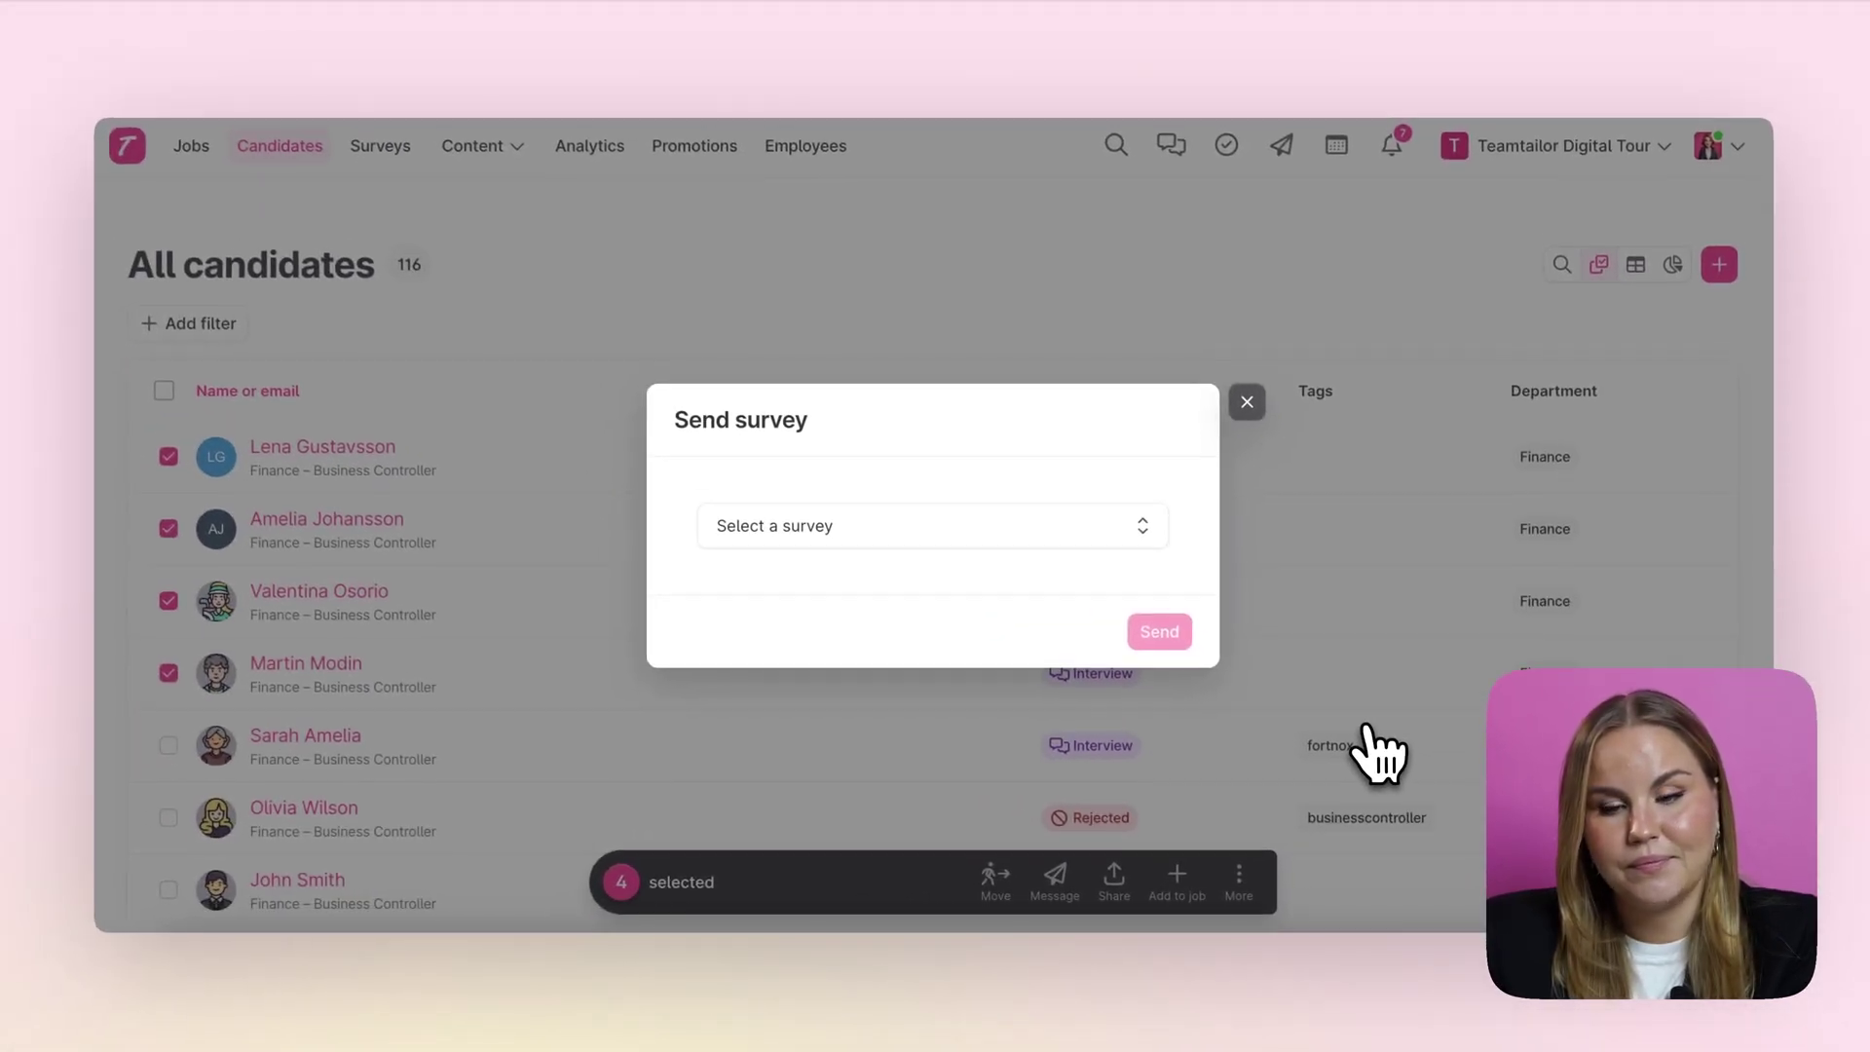
{"action": "left_click", "coordinate": [1248, 404]}
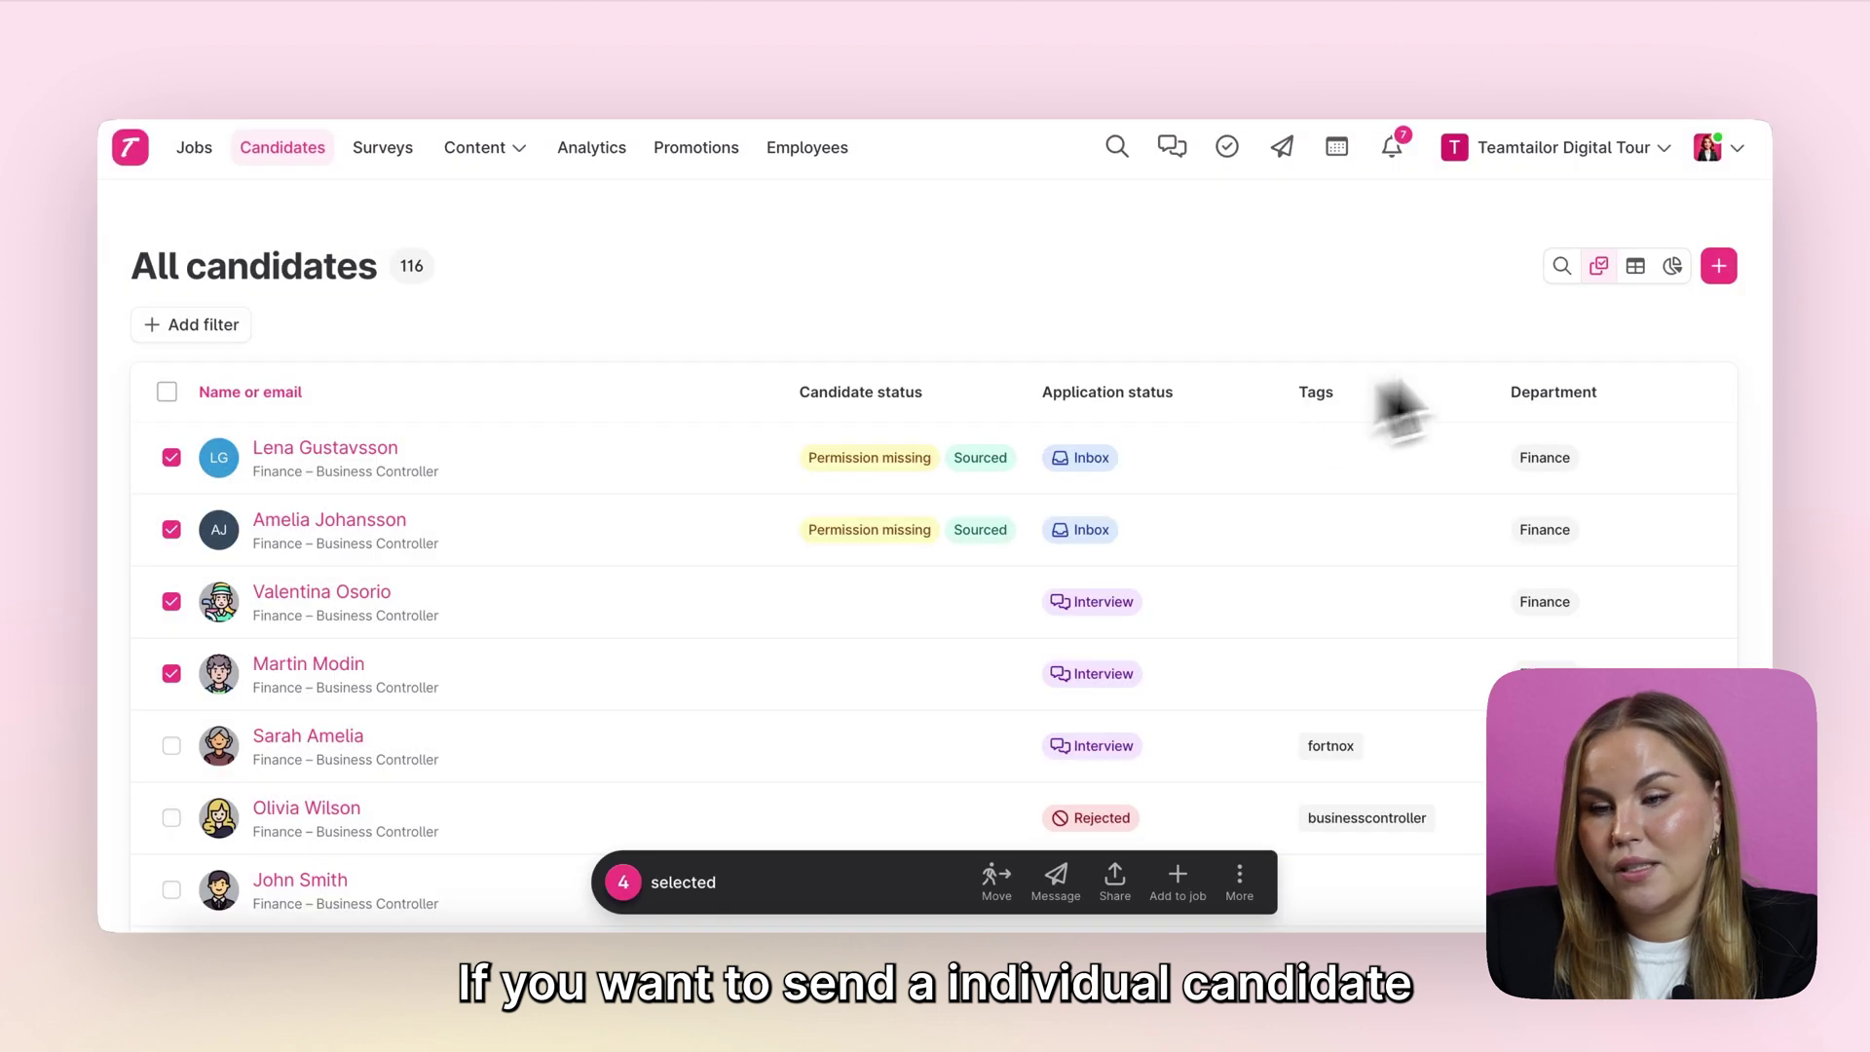
- Turn off bulk select, open the third candidate's profile and show its More actions
{"action": "left_click", "coordinate": [1597, 268]}
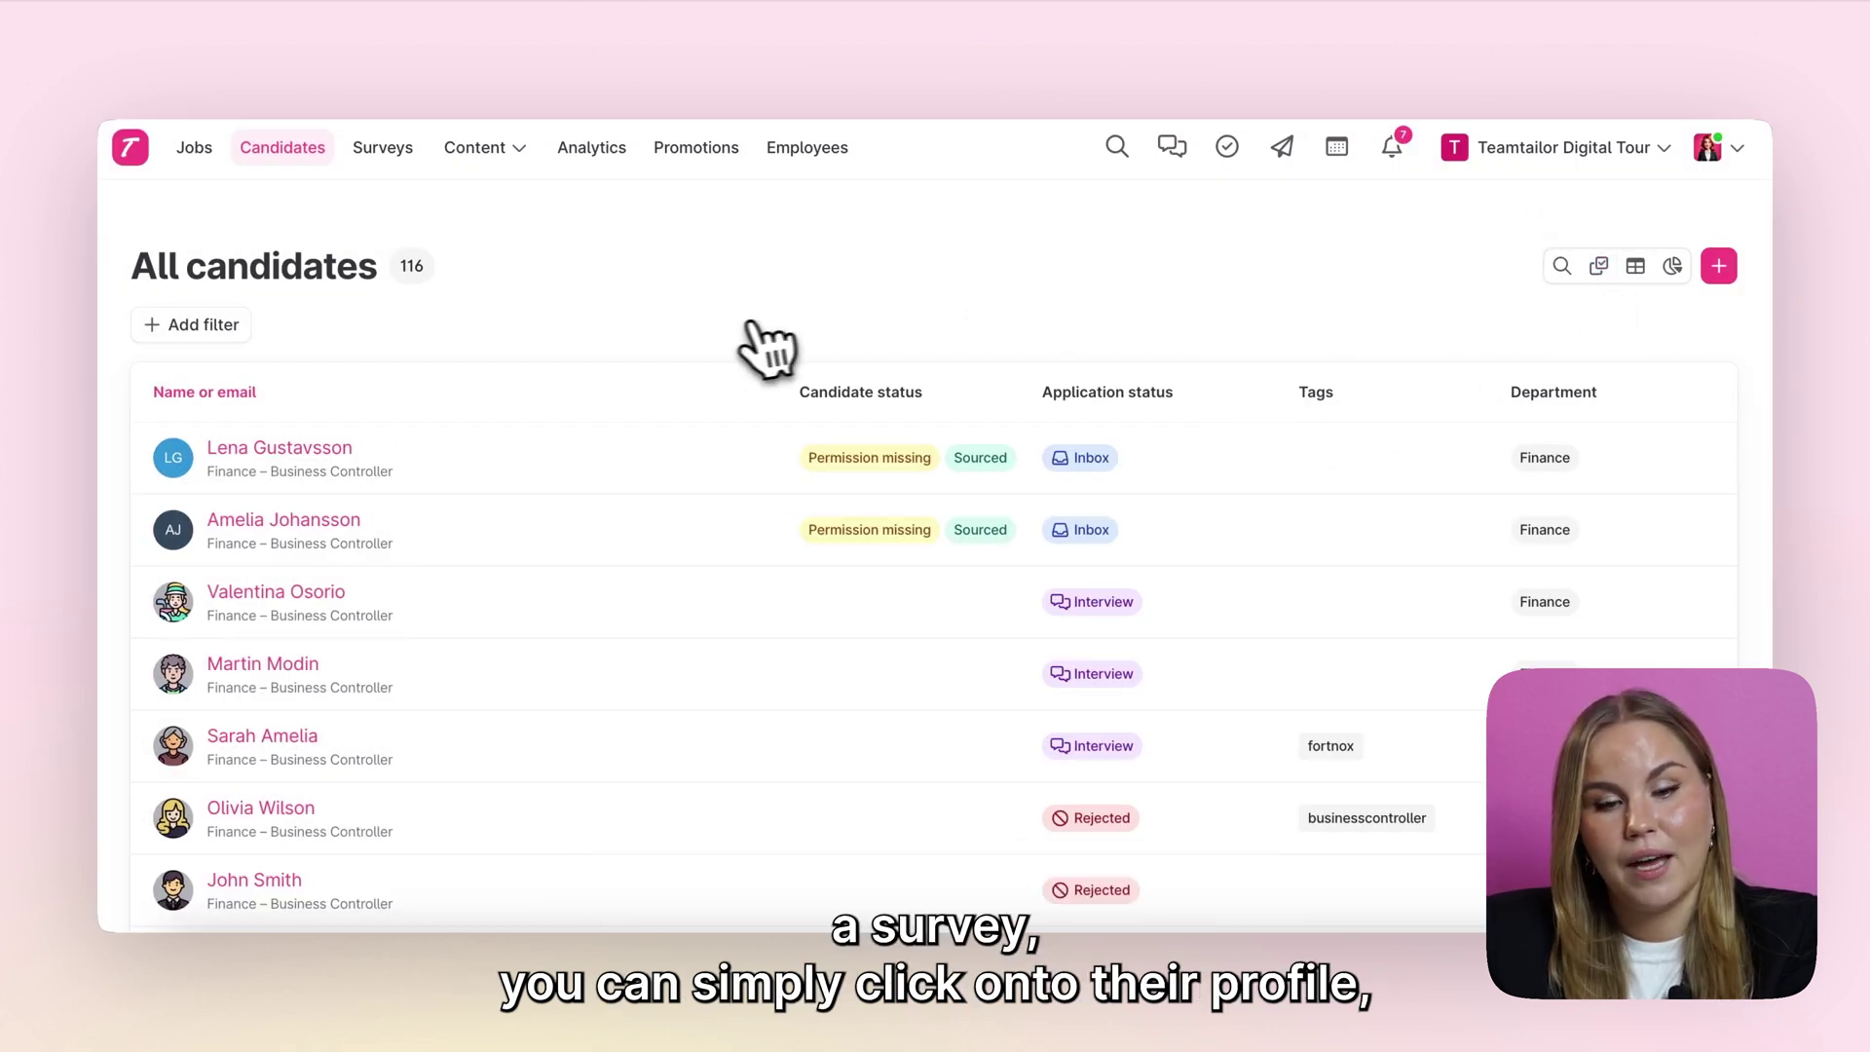
{"action": "left_click", "coordinate": [444, 610]}
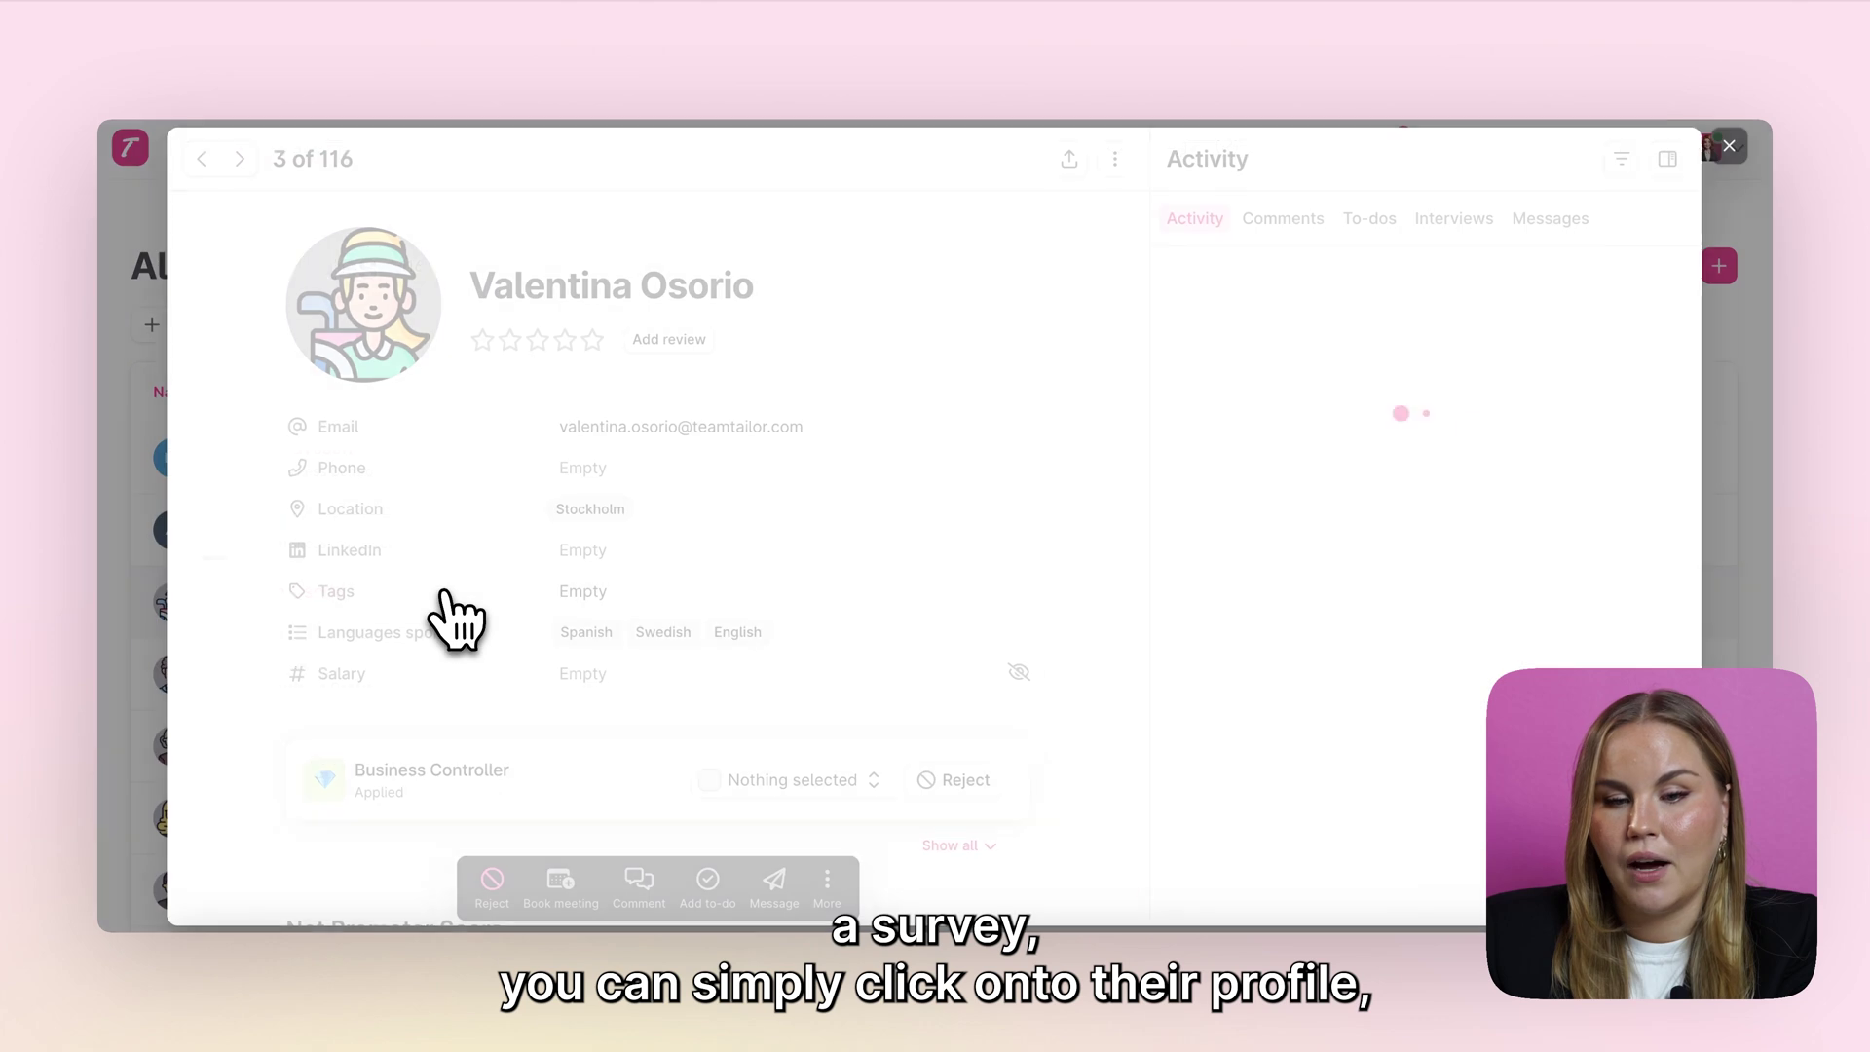
{"action": "left_click", "coordinate": [867, 886]}
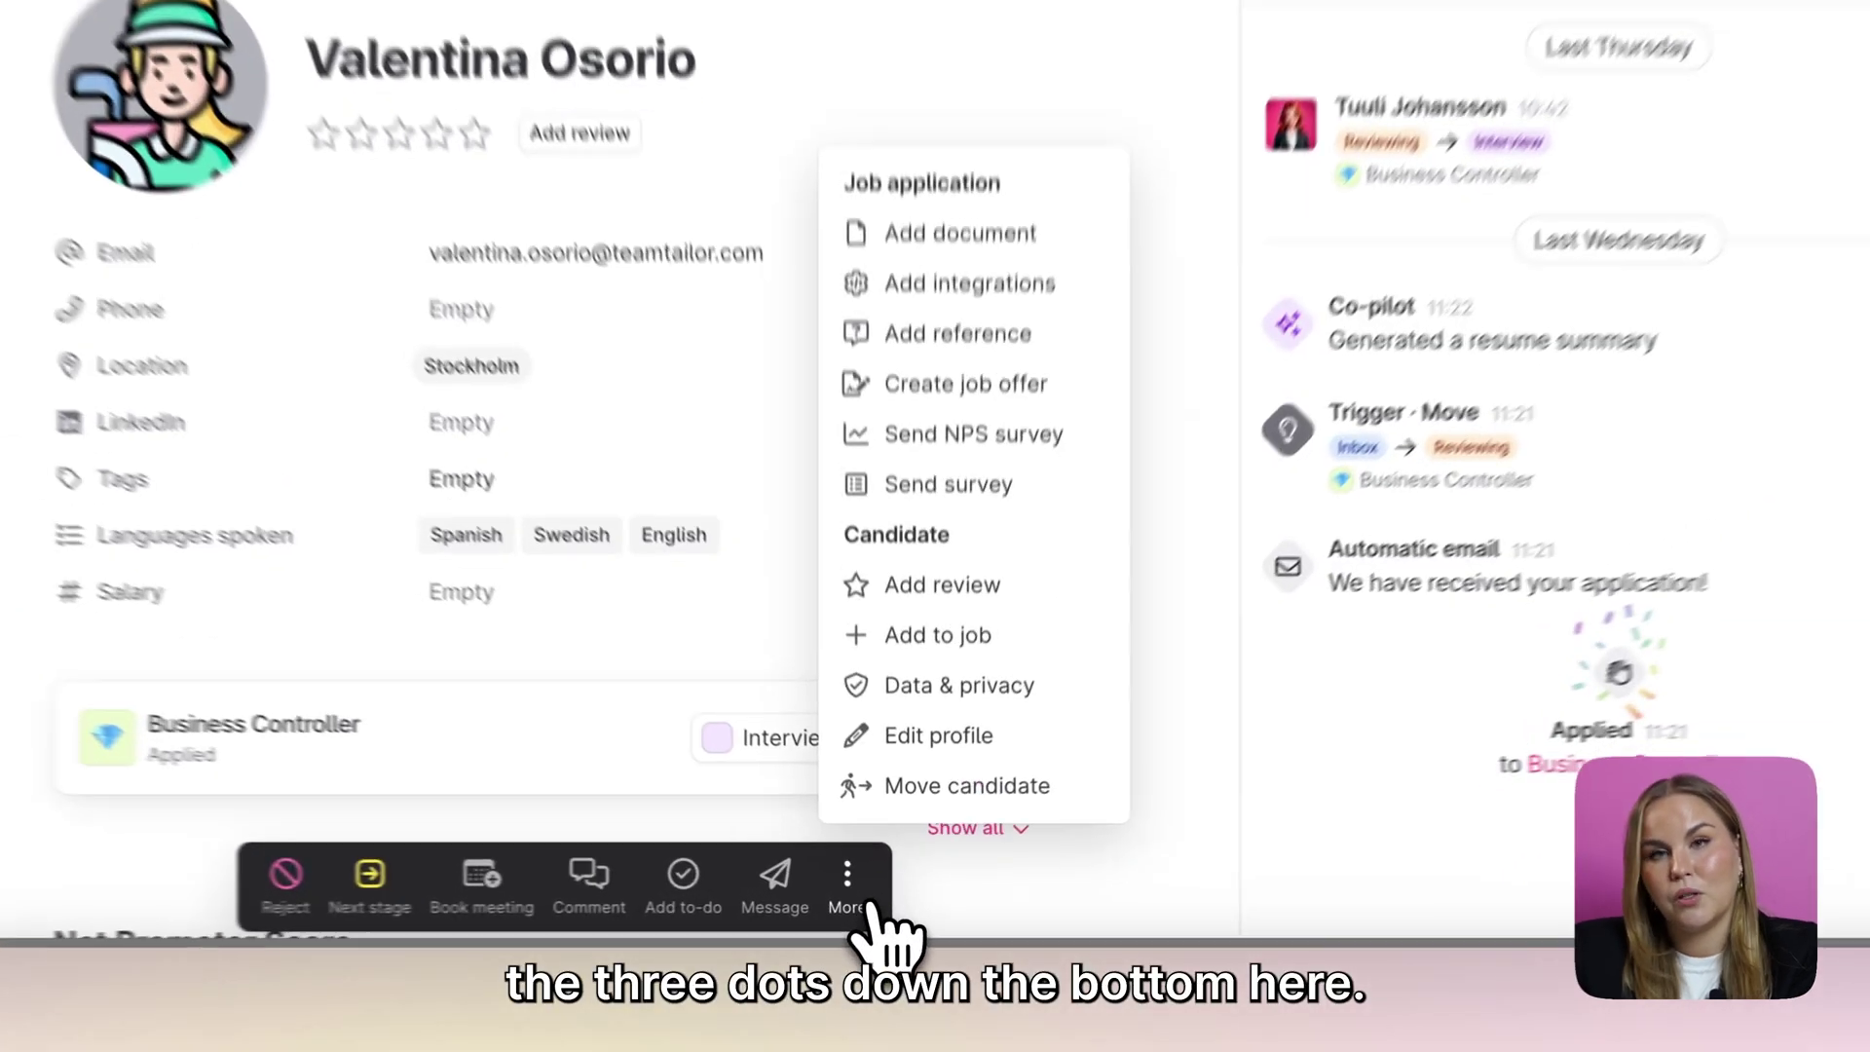